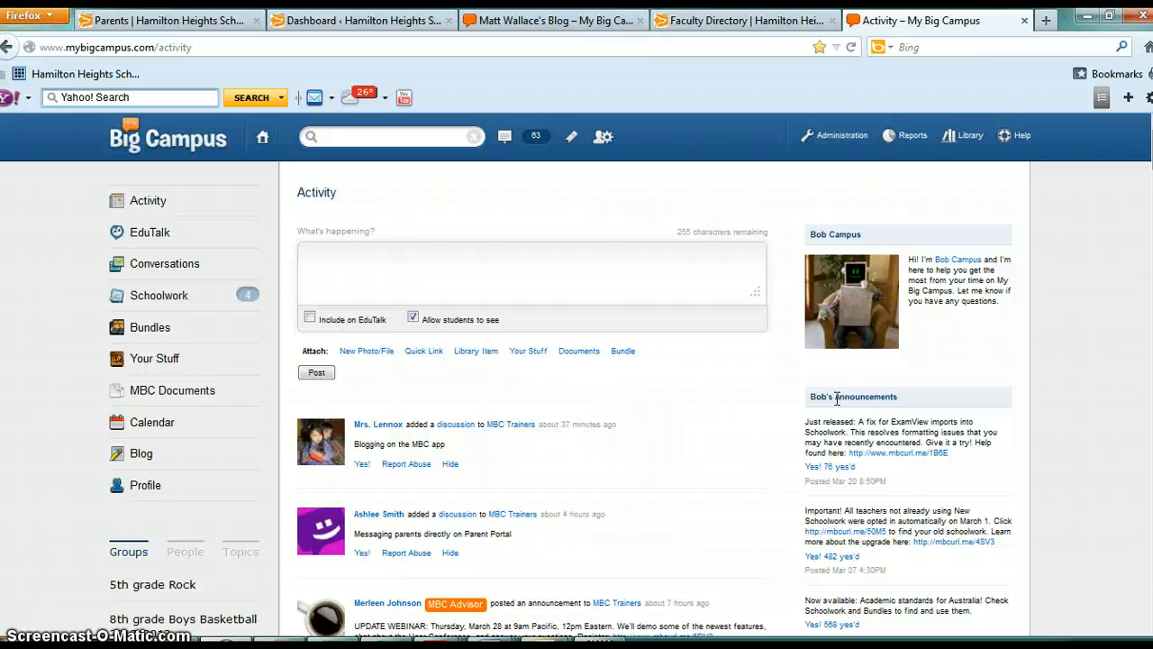
Step: Open the "8th grade Boys Basketball 2012-2013" group from the groups list
left_click(879, 388)
scroll(879, 387, "down", 1)
scroll(879, 387, "down", 5)
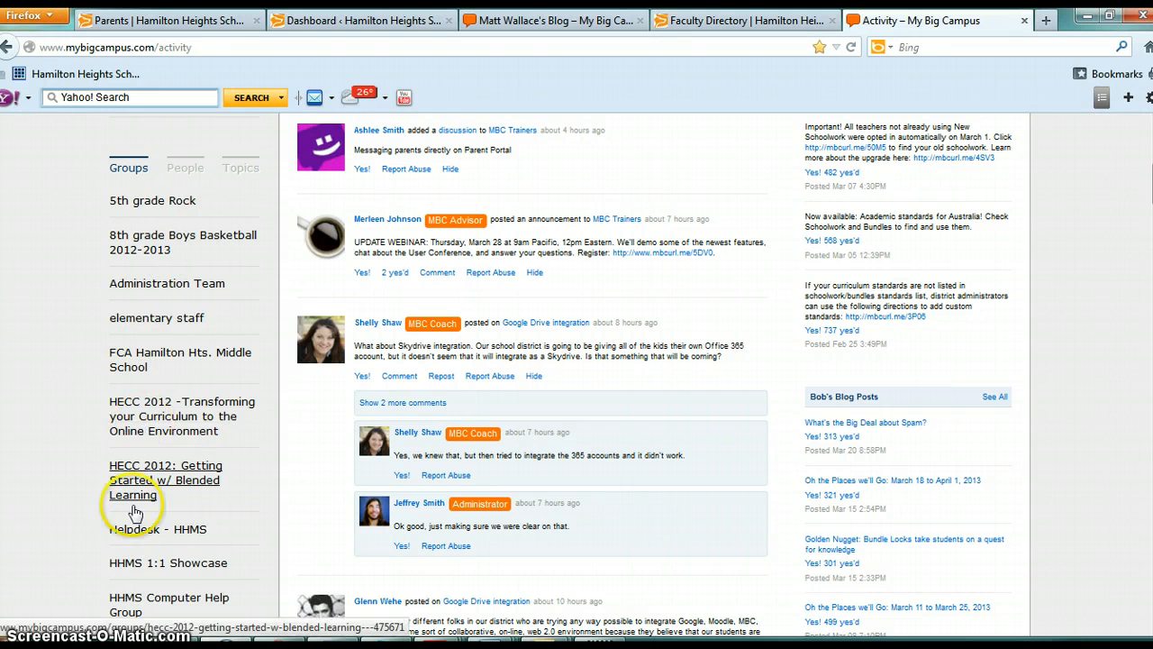
left_click(184, 245)
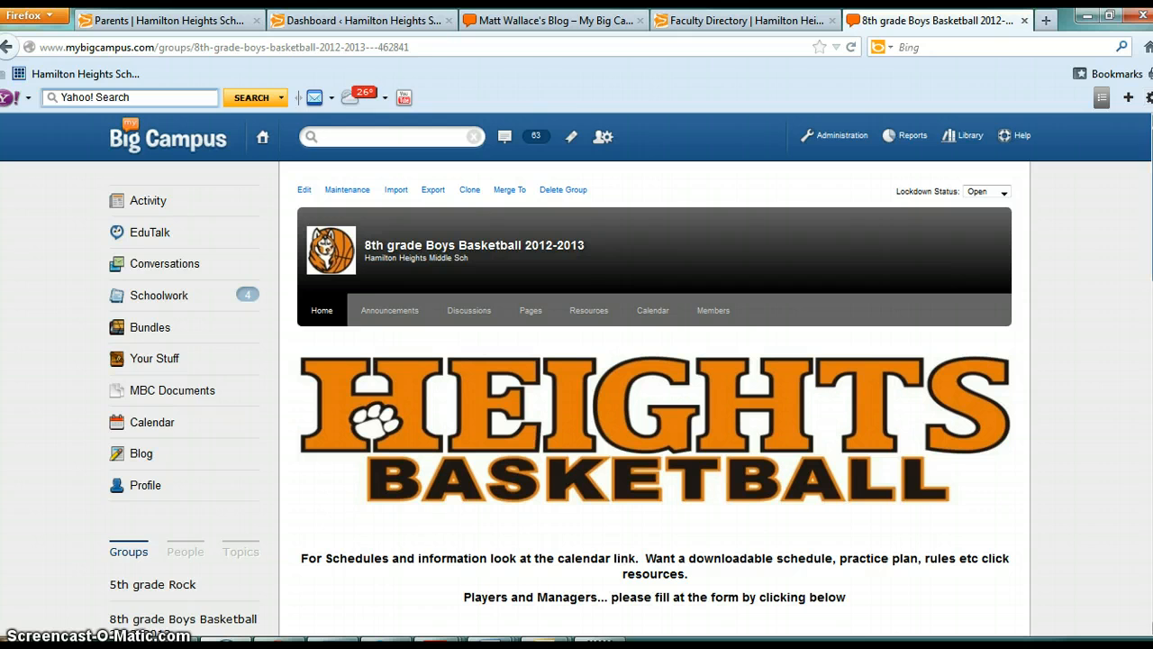
Step: Look over the basketball group's home page and its Resources and Calendar sections
left_click_drag(1152, 180, 1152, 207)
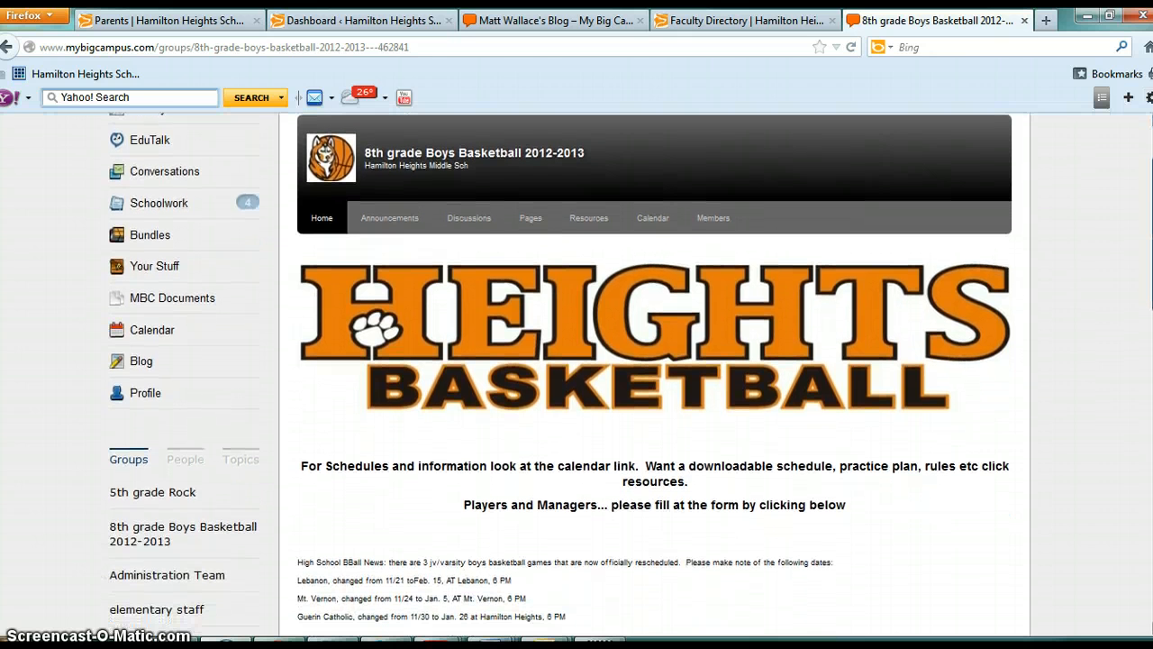
left_click_drag(1152, 207, 1152, 214)
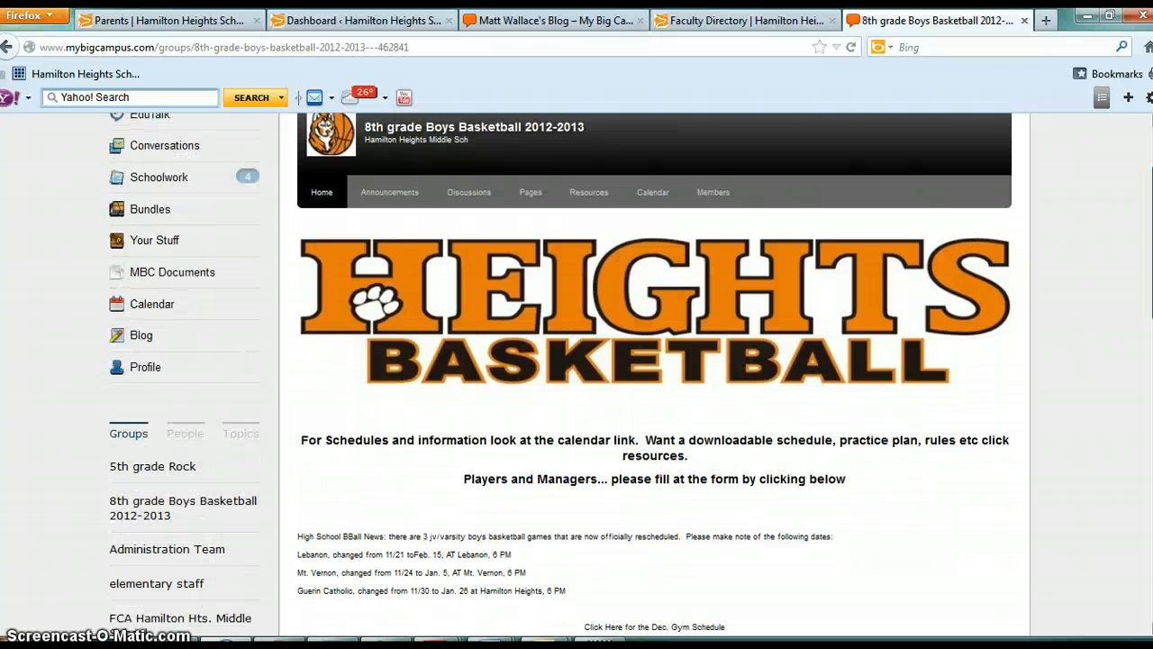
left_click_drag(1152, 214, 1152, 195)
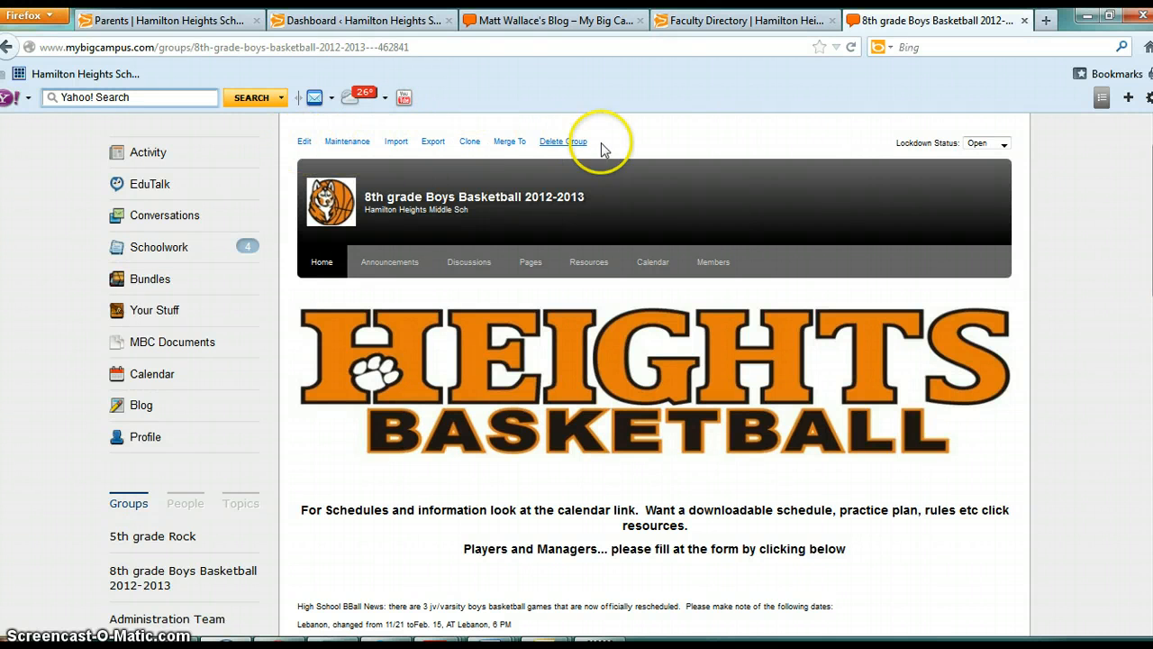
left_click_drag(1152, 261, 1152, 326)
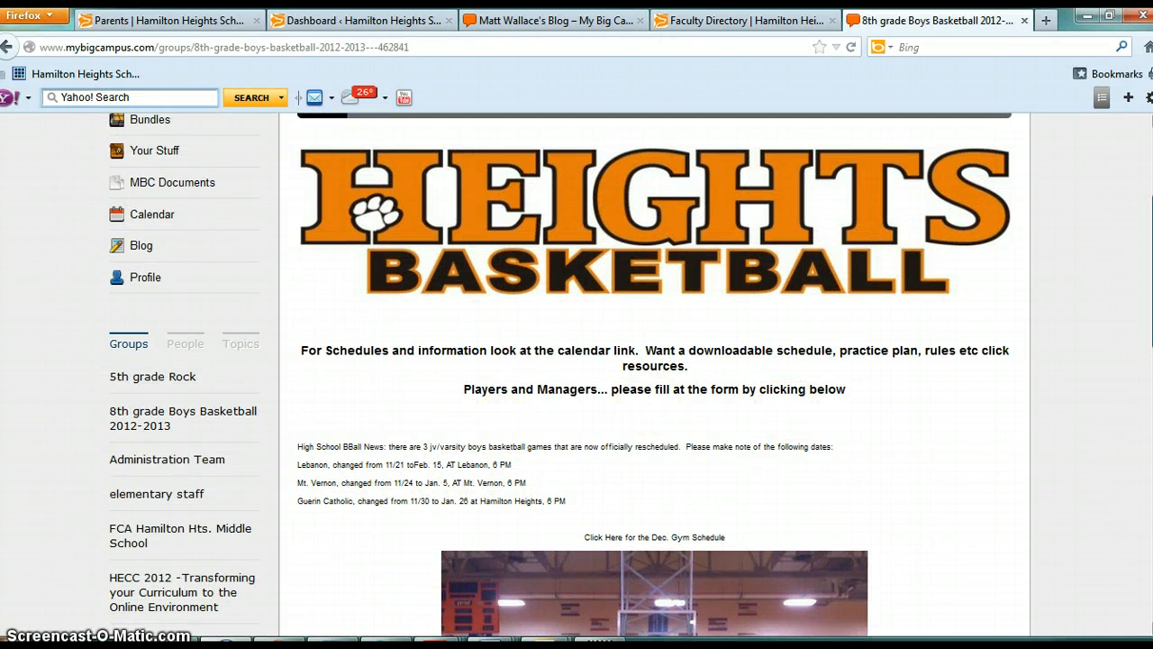
scroll(609, 267, "up", 2)
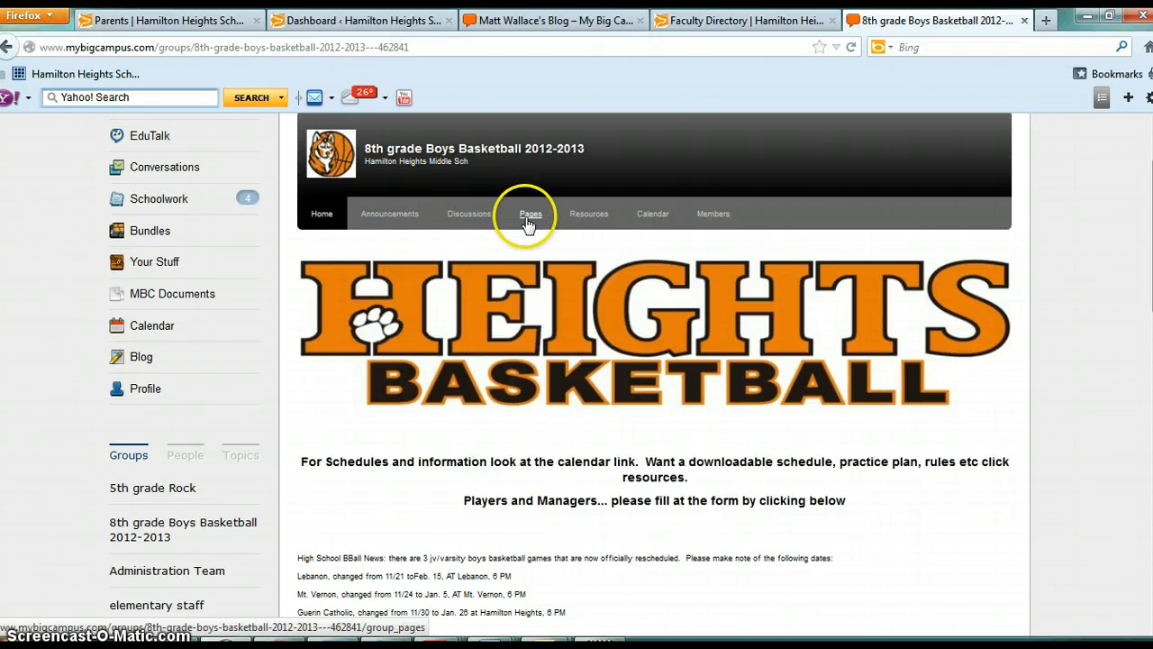
left_click(589, 214)
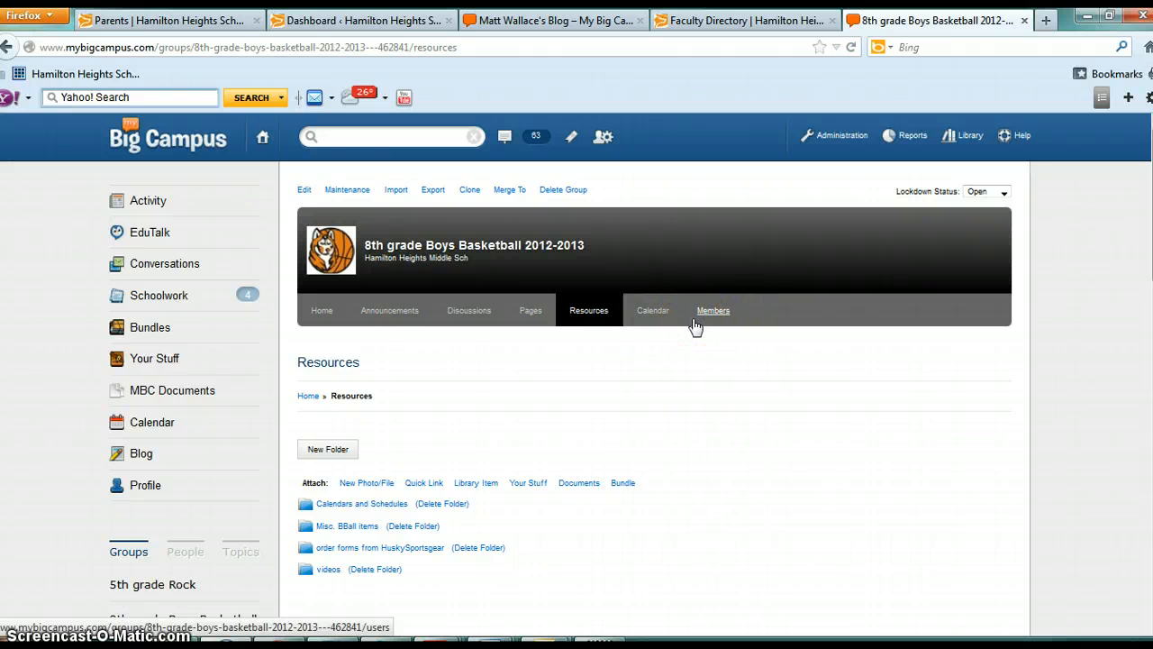
left_click(657, 311)
Step: Open the basketball group for editing and begin its description with "Welcome to Mr."
left_click(302, 190)
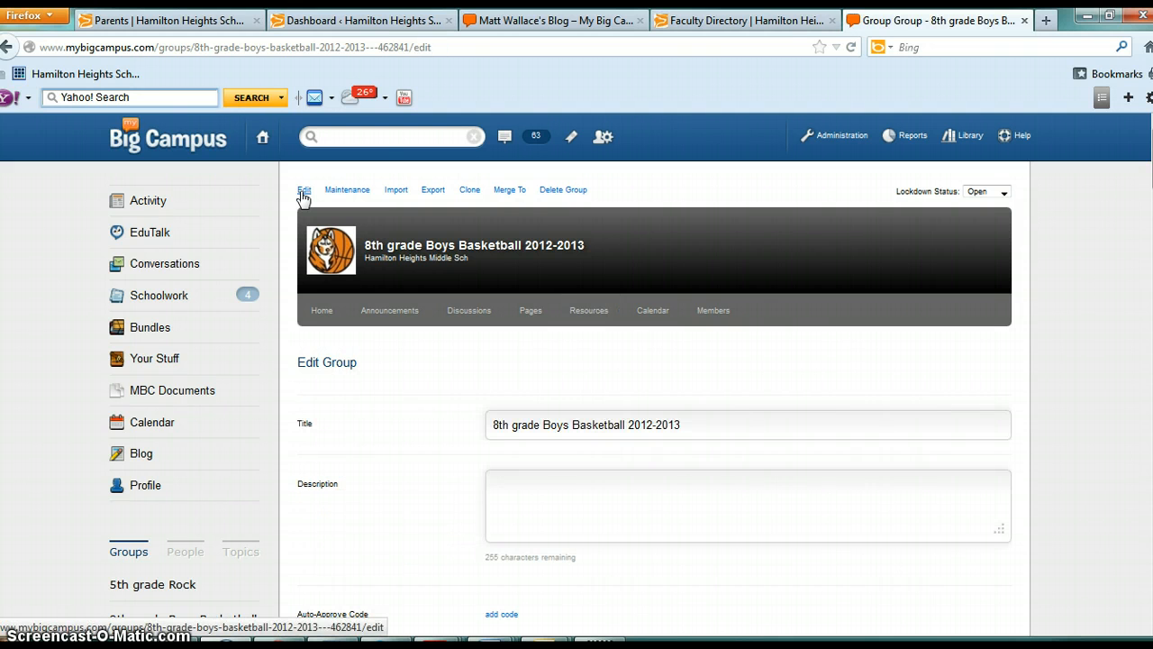
scroll(304, 199, "down", 5)
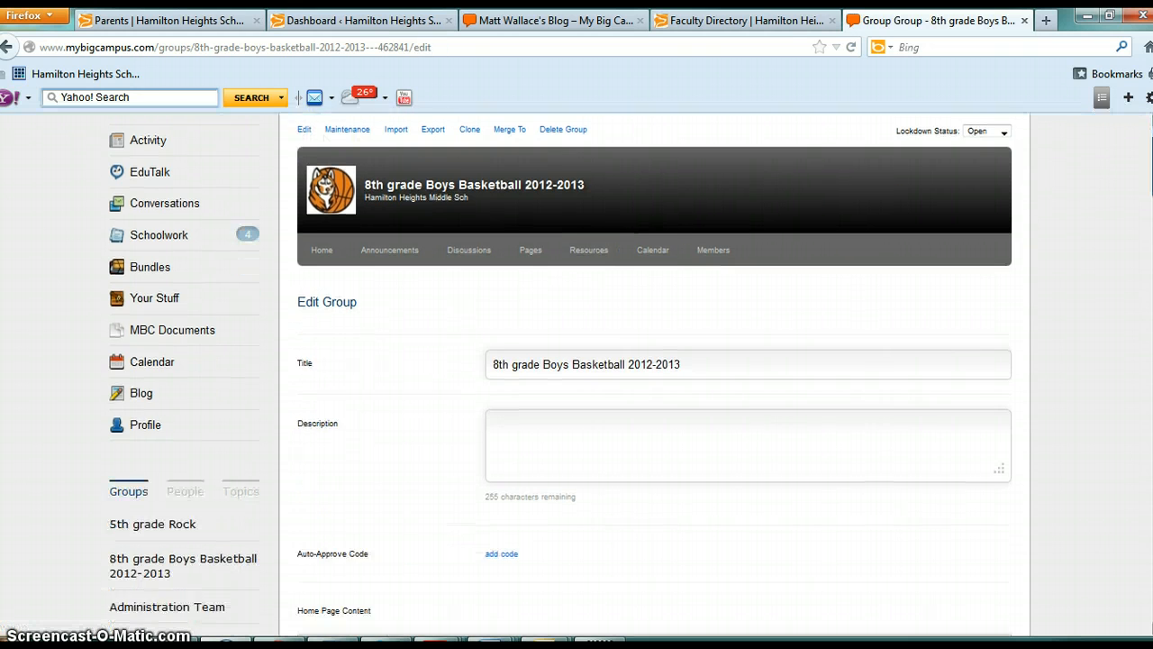
scroll(657, 268, "down", 2)
scroll(657, 269, "up", 3)
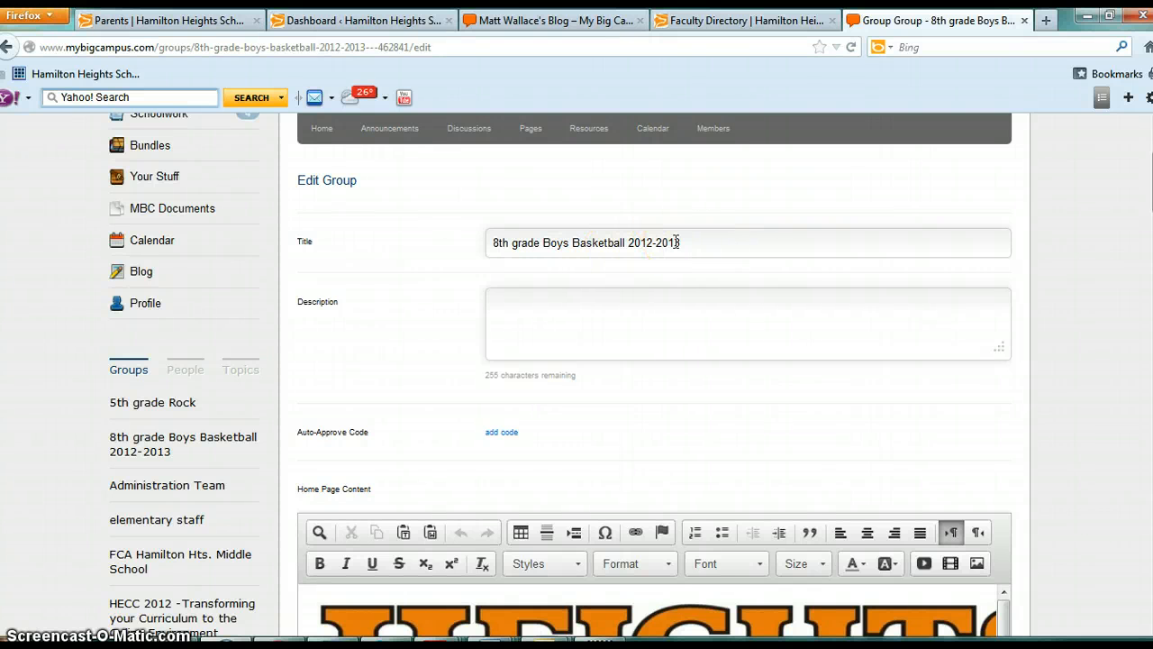
left_click(541, 309)
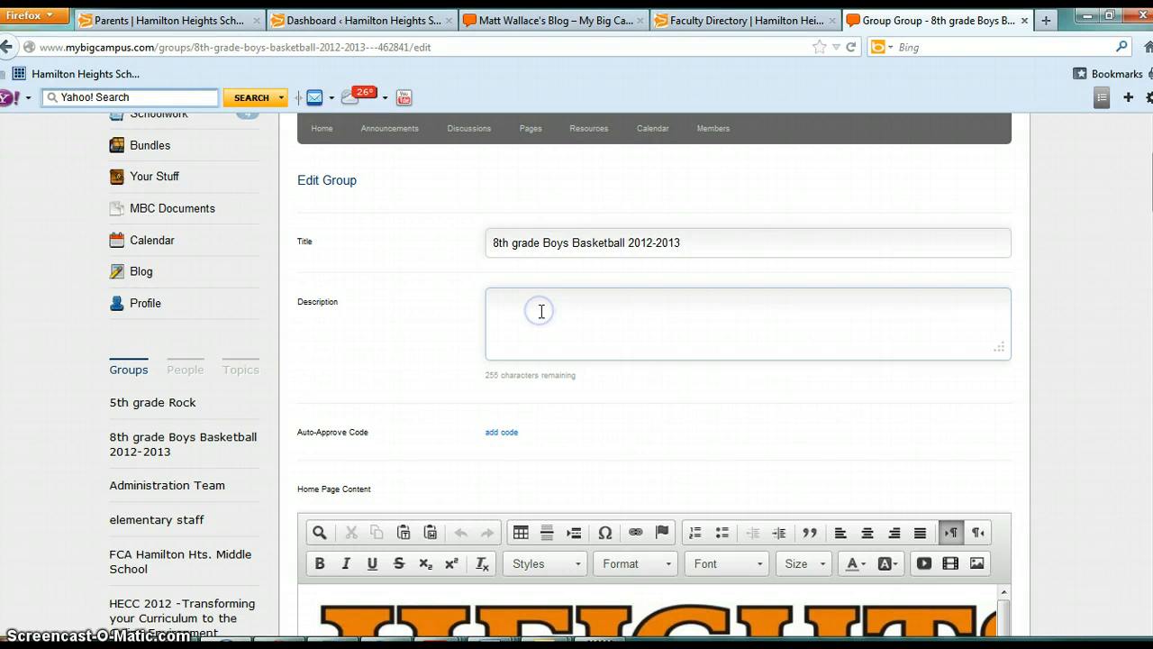
type("Welcome to Mr. ")
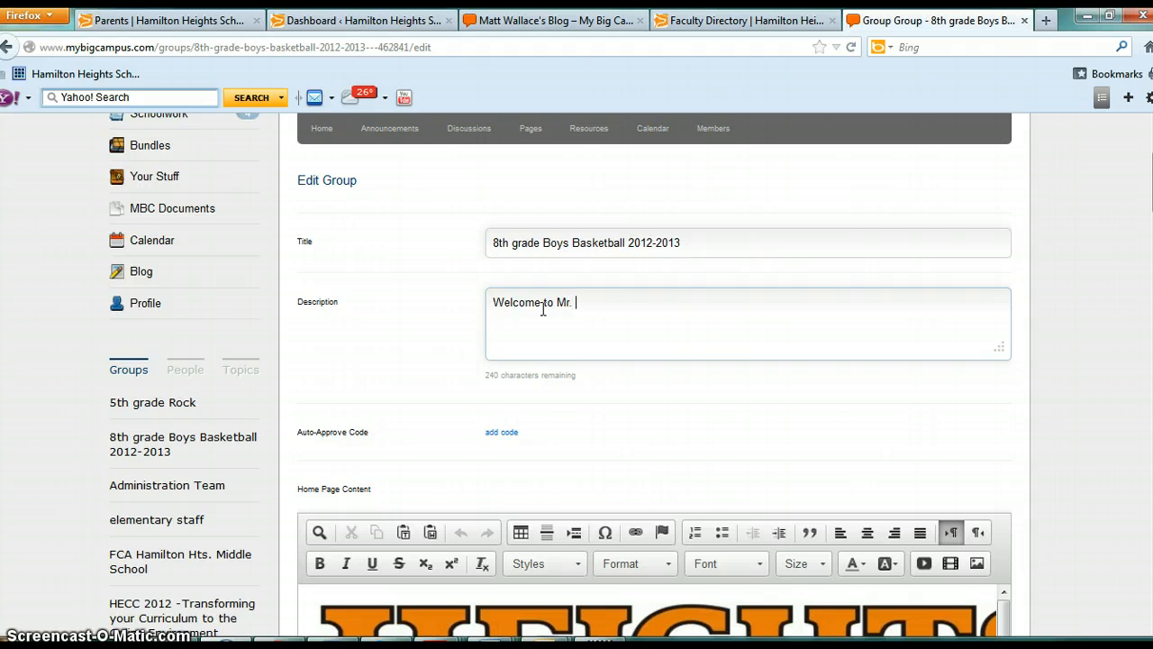
type("Wallac'es")
key("BackSpace")
key("BackSpace")
key("BackSpace")
key("BackSpace")
type("e's social studies")
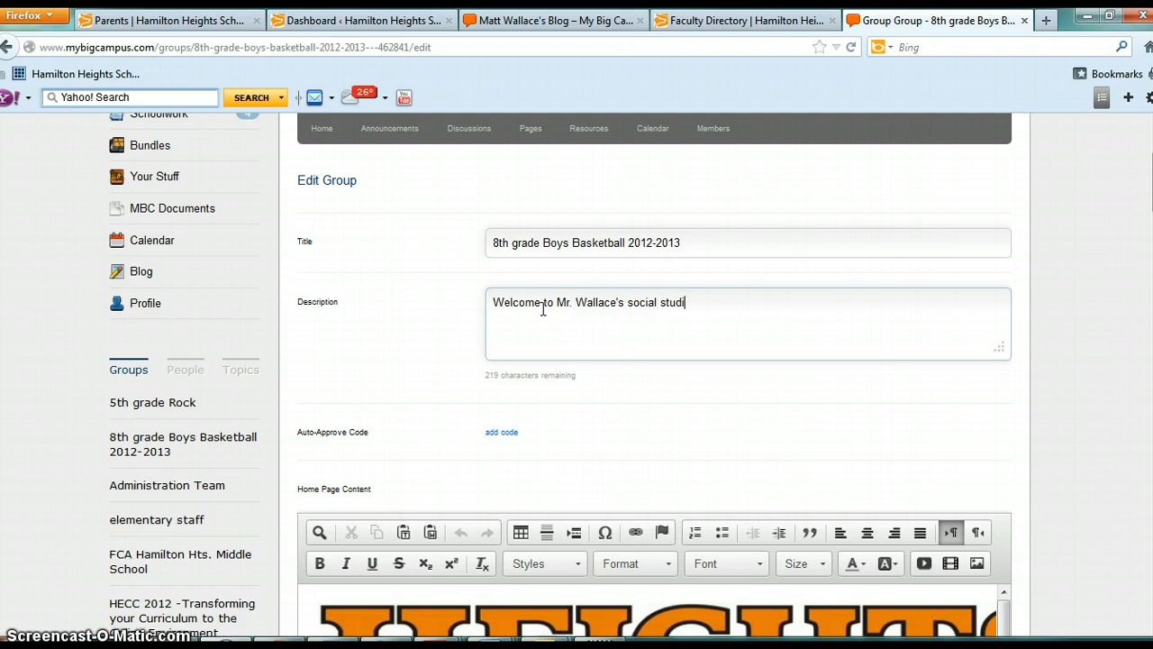
key("BackSpace")
key("BackSpace")
key("BackSpace")
key("BackSpace")
key("BackSpace")
key("BackSpace")
key("BackSpace")
key("BackSpace")
key("BackSpace")
key("BackSpace")
key("BackSpace")
key("BackSpace")
key("BackSpace")
key("BackSpace")
key("BackSpace")
key("BackSpace")
key("BackSpace")
key("BackSpace")
key("BackSpace")
key("BackSpace")
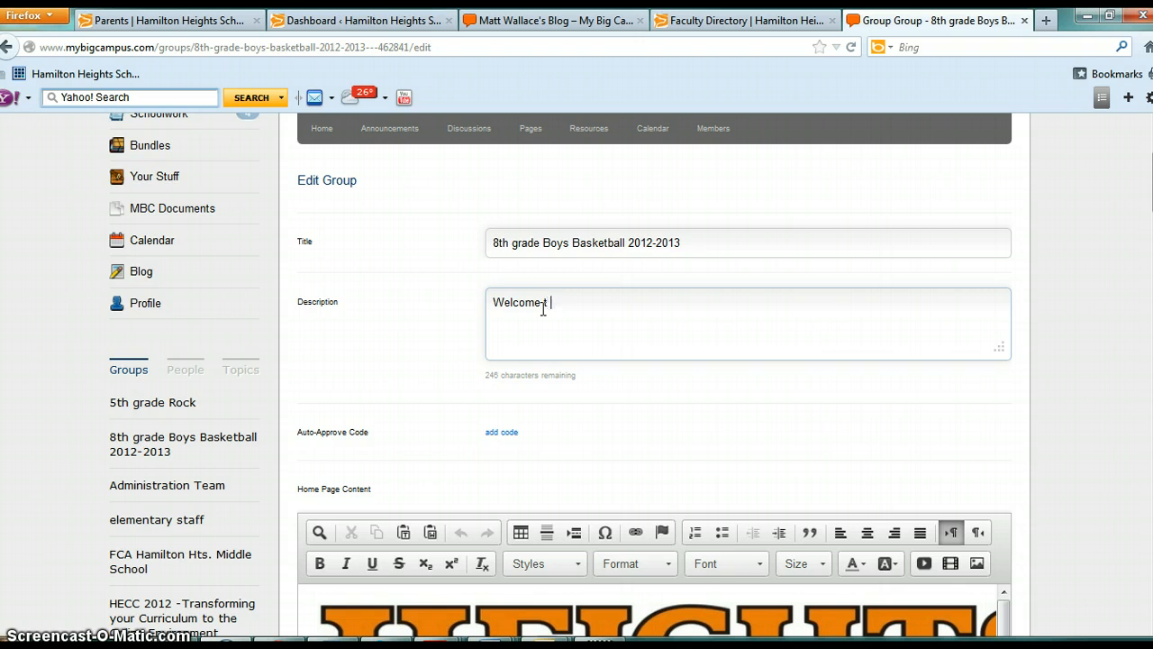
Step: Complete the group description so it reads "Welcome to the 8th grade basketball website."
type("o")
key("BackSpace")
type("the 8th grade basketball webs")
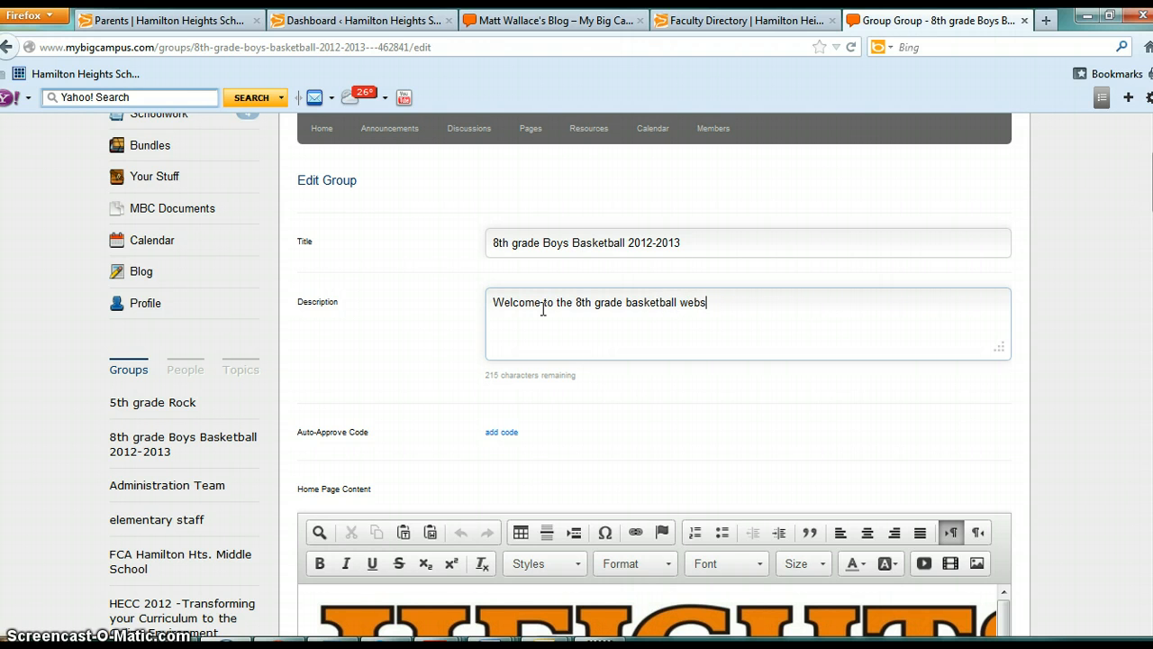
type("ite.")
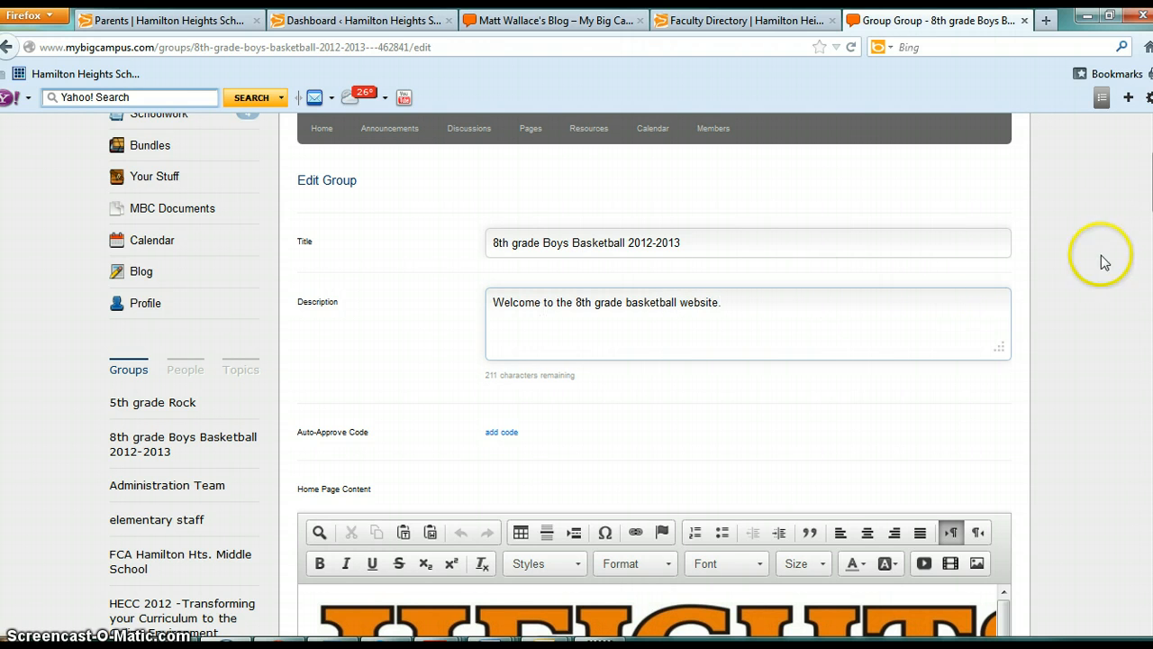
Step: Review the home page content from the header image down to the links, plus the privacy and page creation settings
scroll(912, 277, "down", 4)
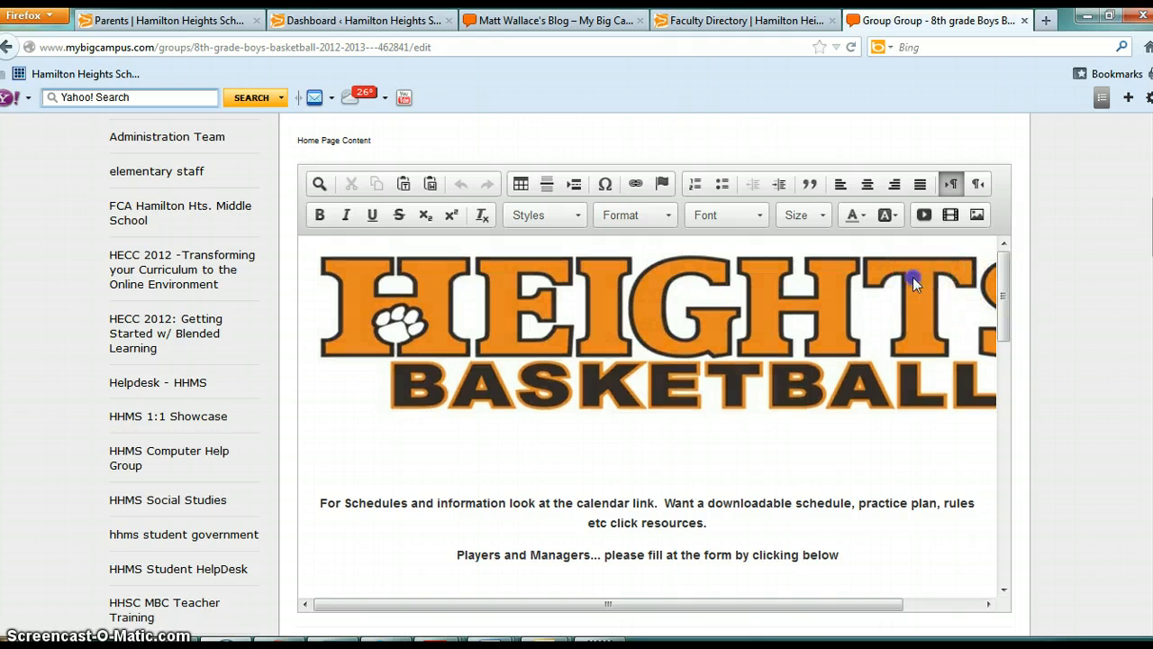
left_click(913, 277)
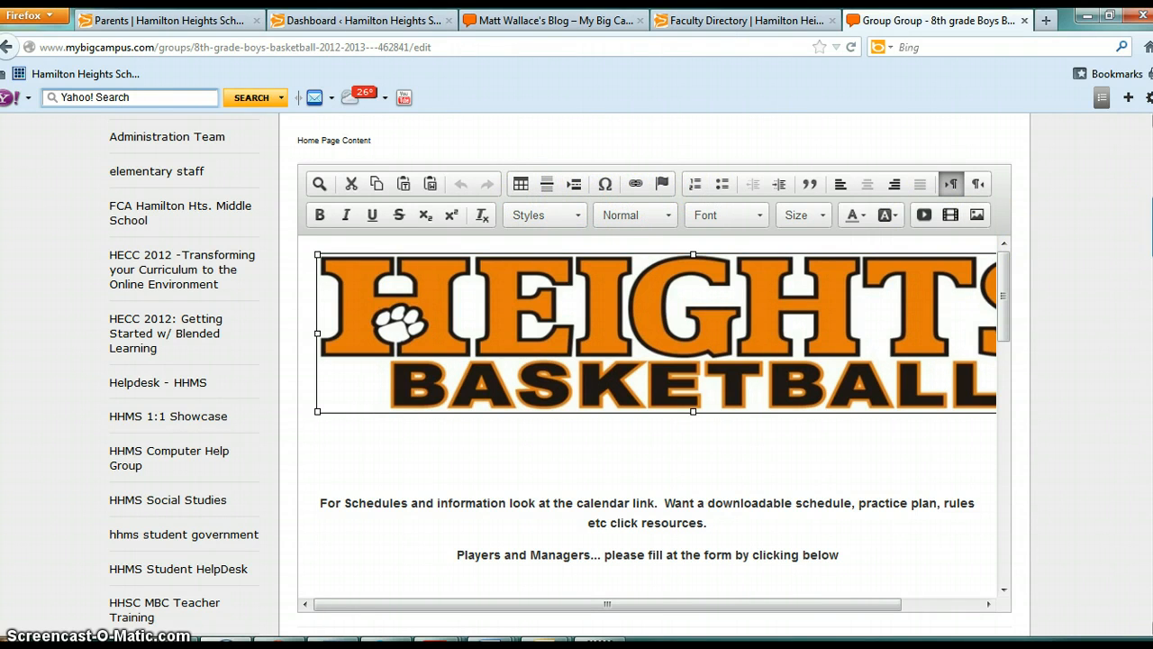
scroll(649, 379, "down", 2)
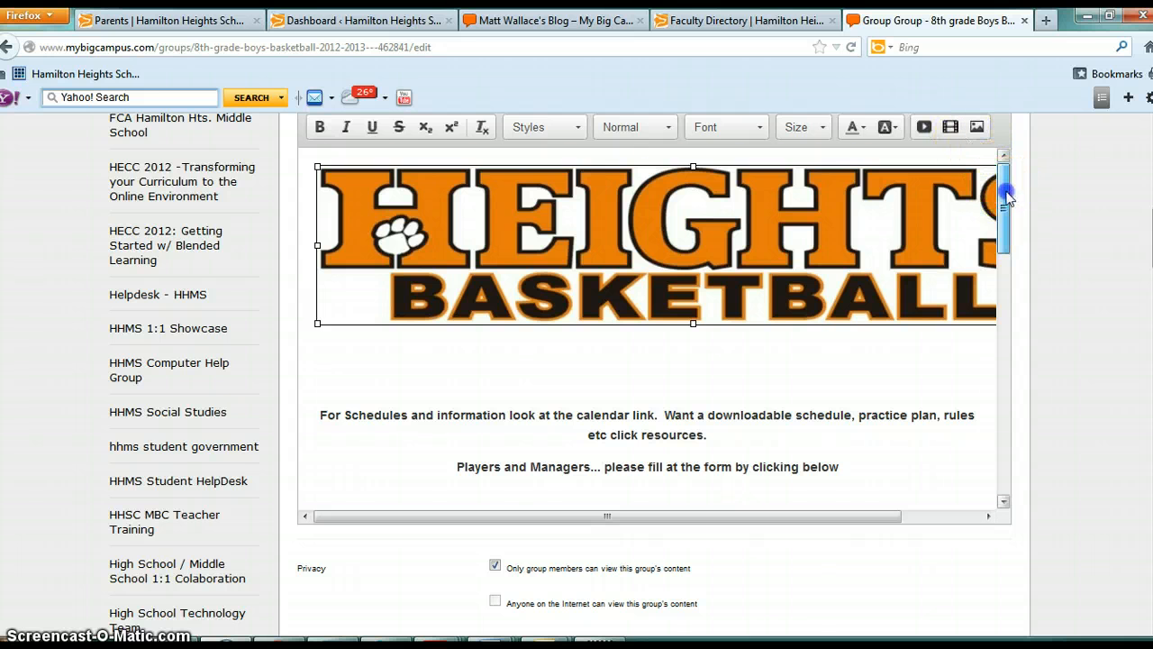
left_click_drag(1007, 182, 1009, 449)
left_click(772, 347)
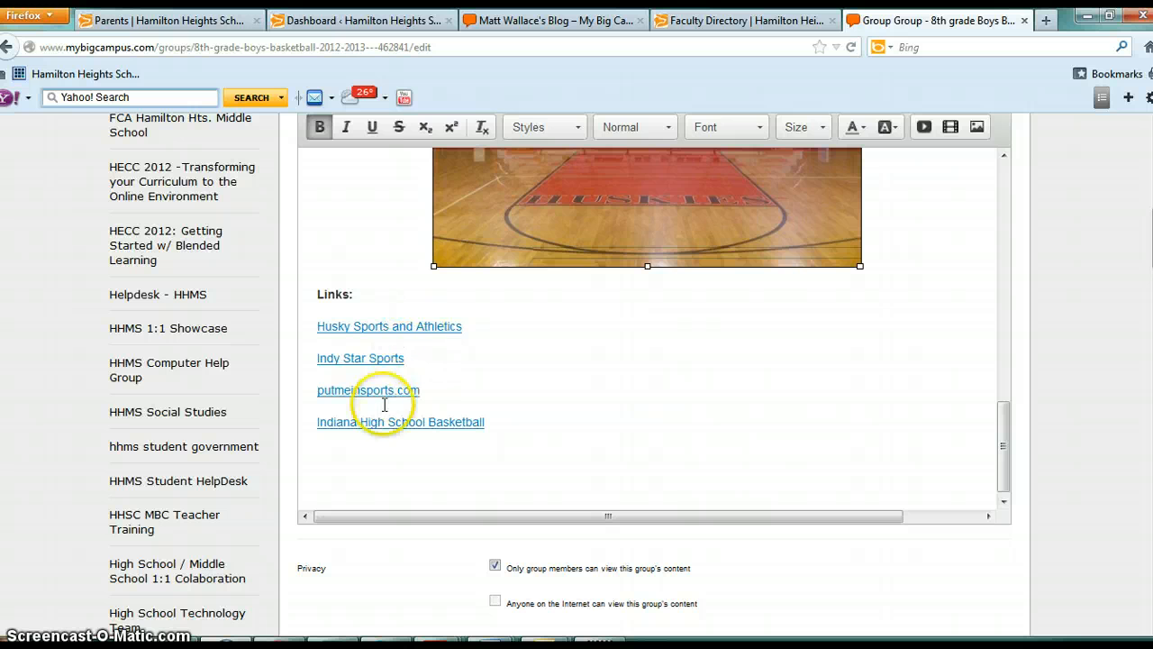
left_click_drag(1005, 427, 1022, 169)
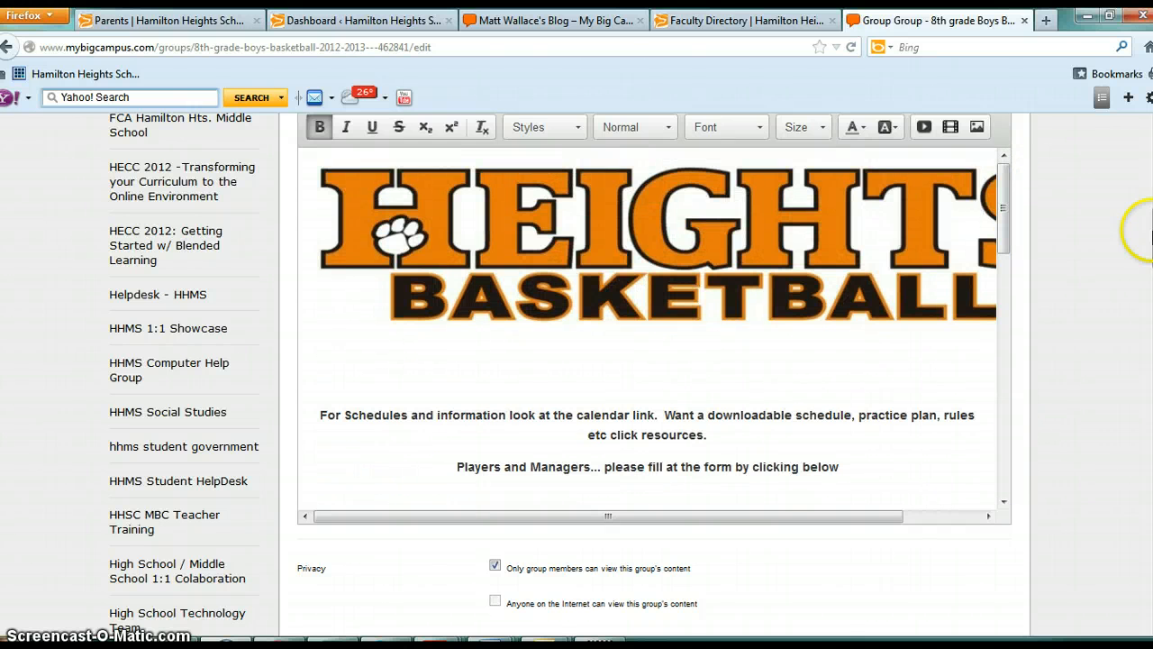
scroll(655, 360, "down", 7)
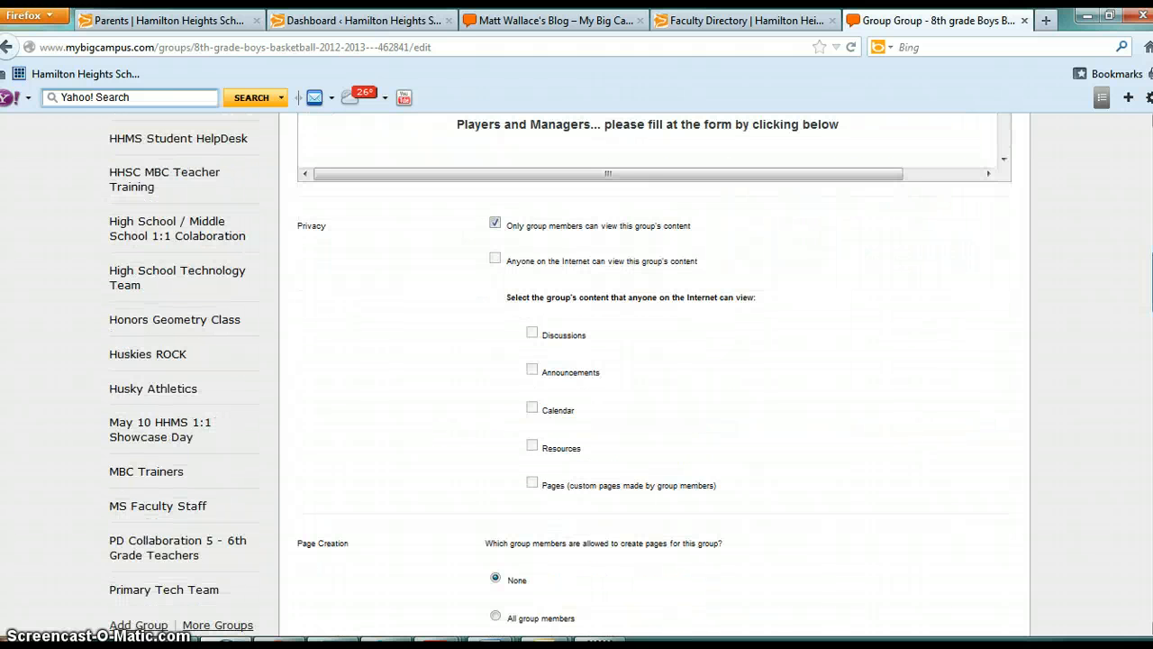
left_click(664, 238)
scroll(664, 238, "down", 4)
scroll(654, 375, "down", 7)
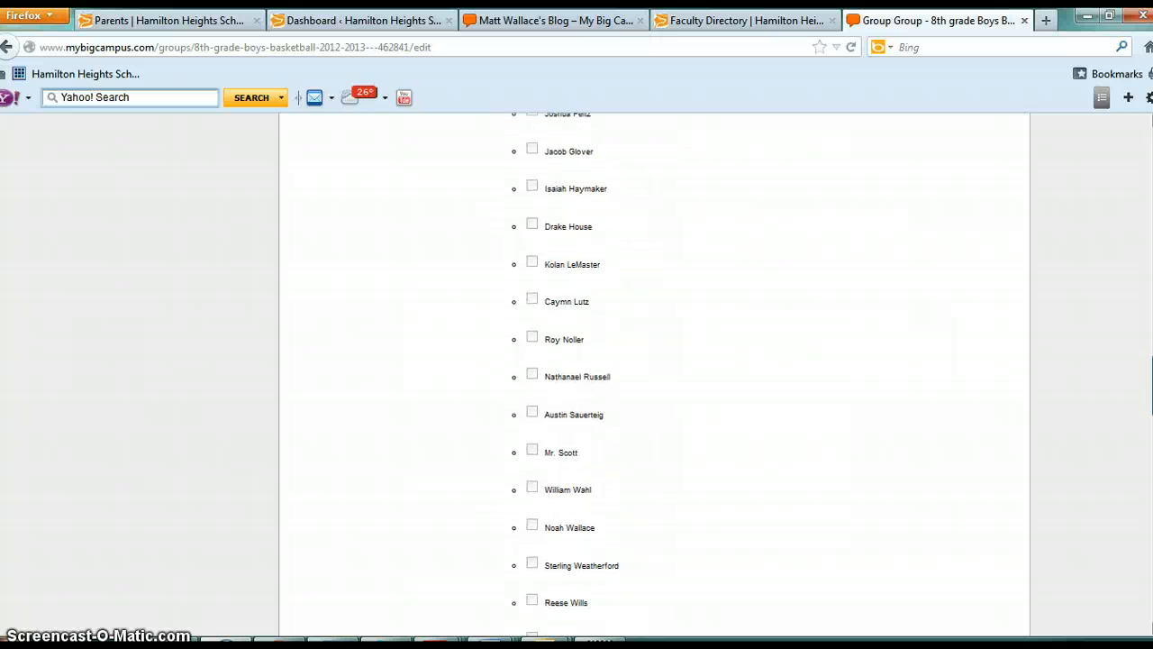
scroll(655, 374, "up", 10)
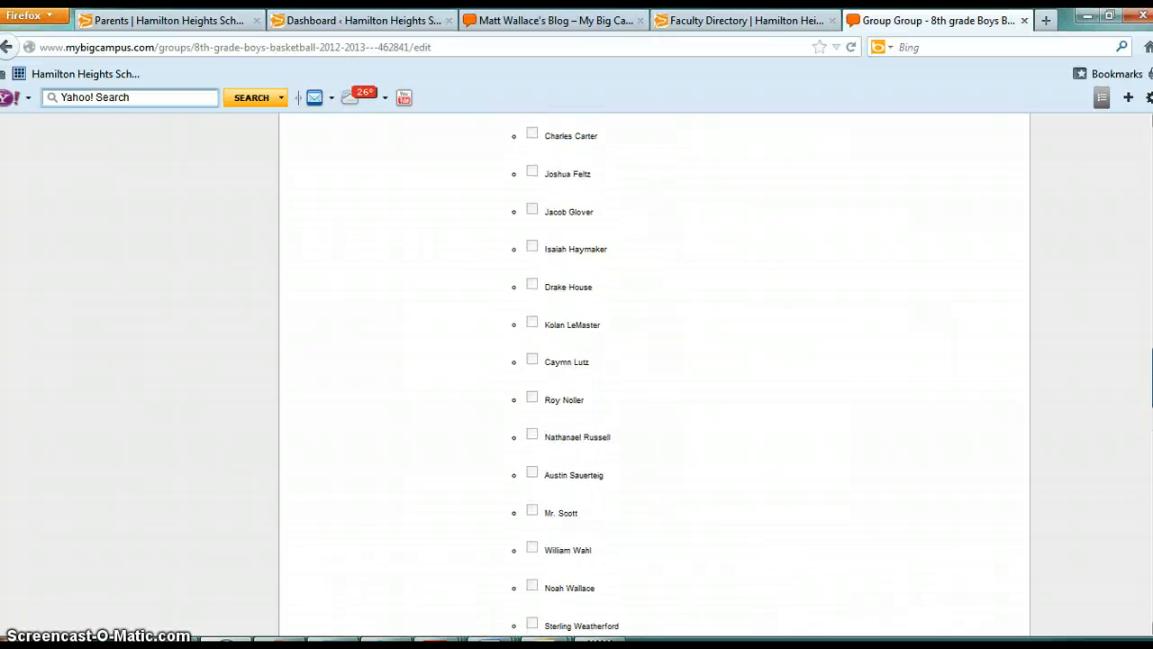
scroll(927, 297, "up", 2)
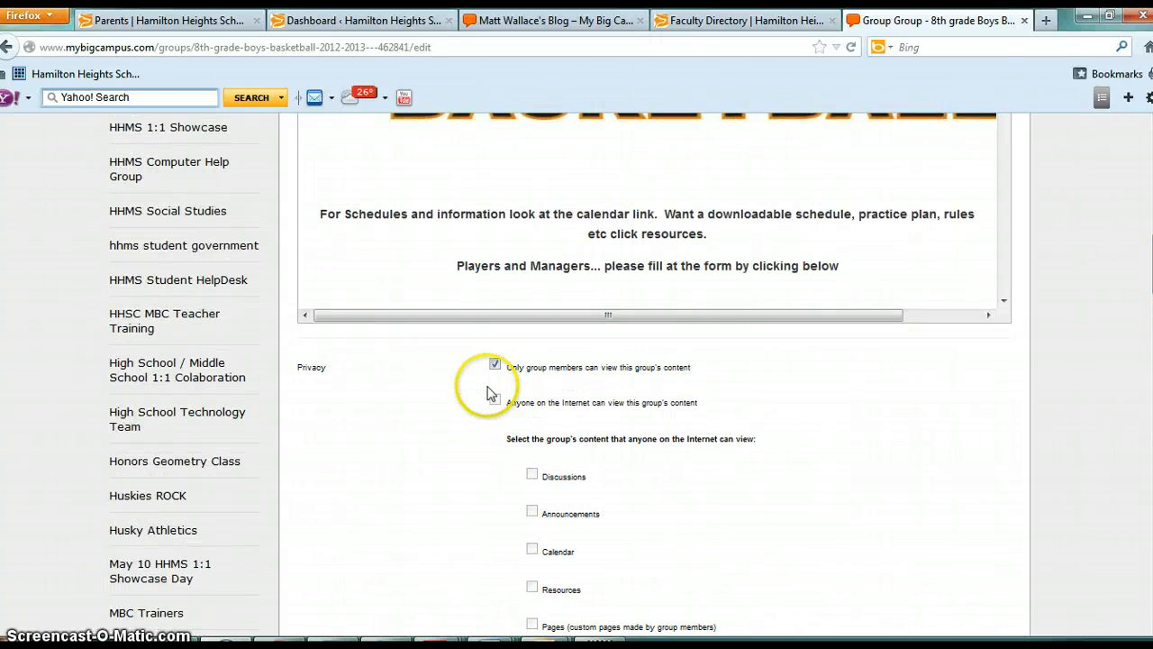
Step: Let anyone on the Internet view the group's content, including its announcements, calendar and resources
double_click(684, 378)
left_click_drag(685, 380, 495, 369)
left_click(495, 401)
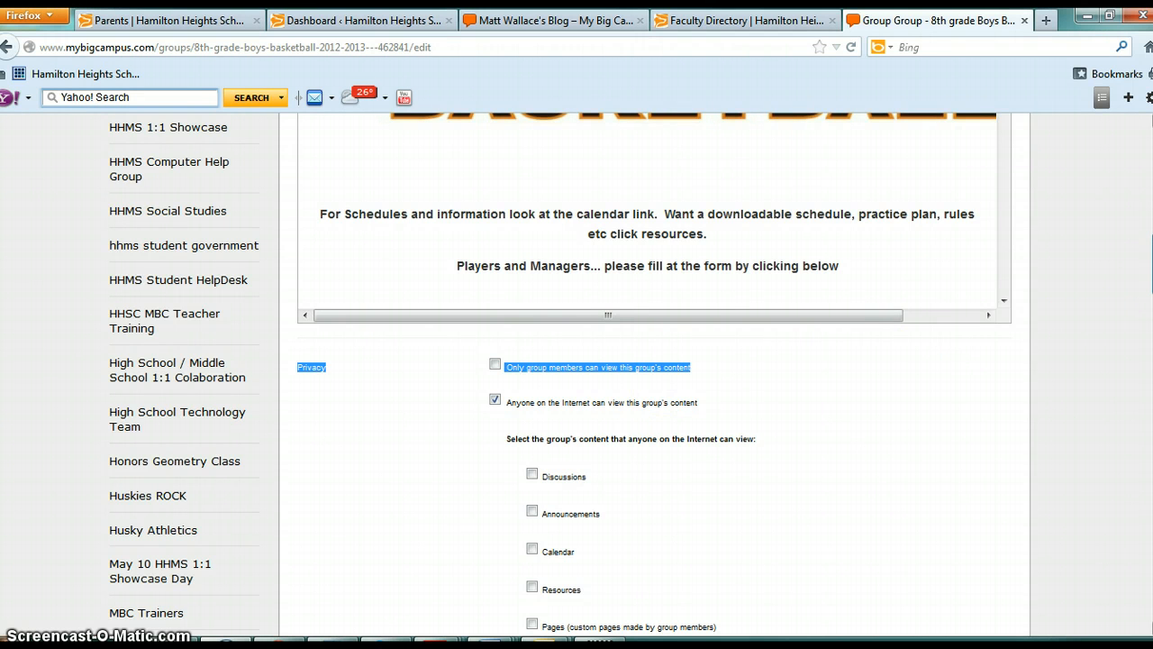
scroll(630, 374, "down", 4)
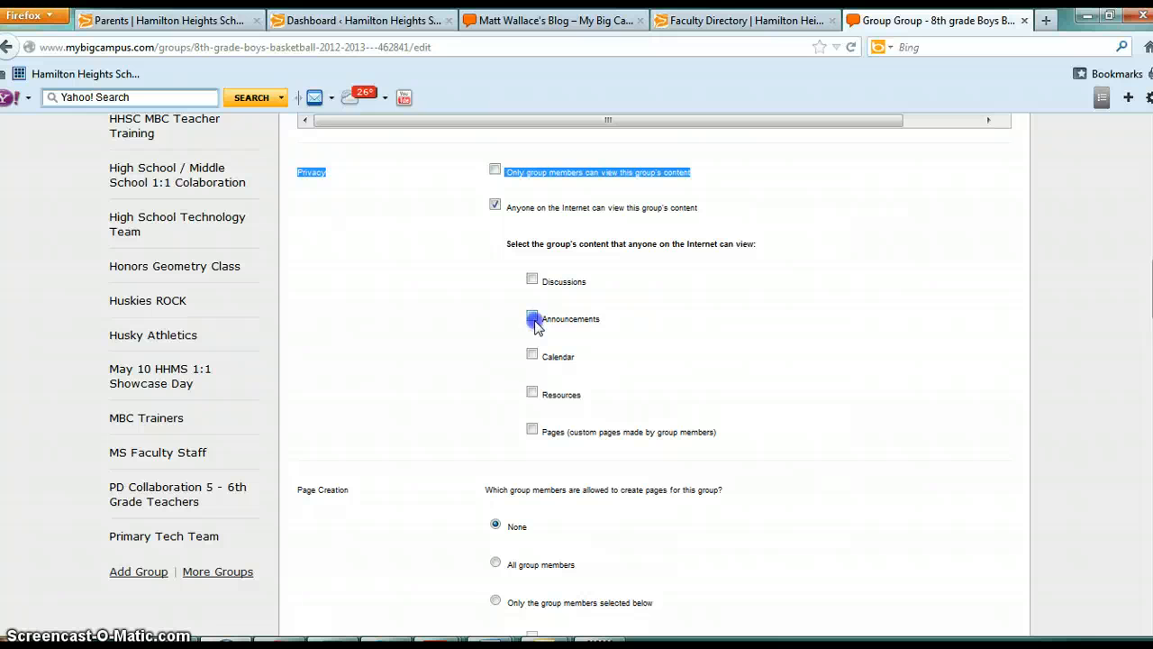
left_click(532, 317)
left_click(532, 355)
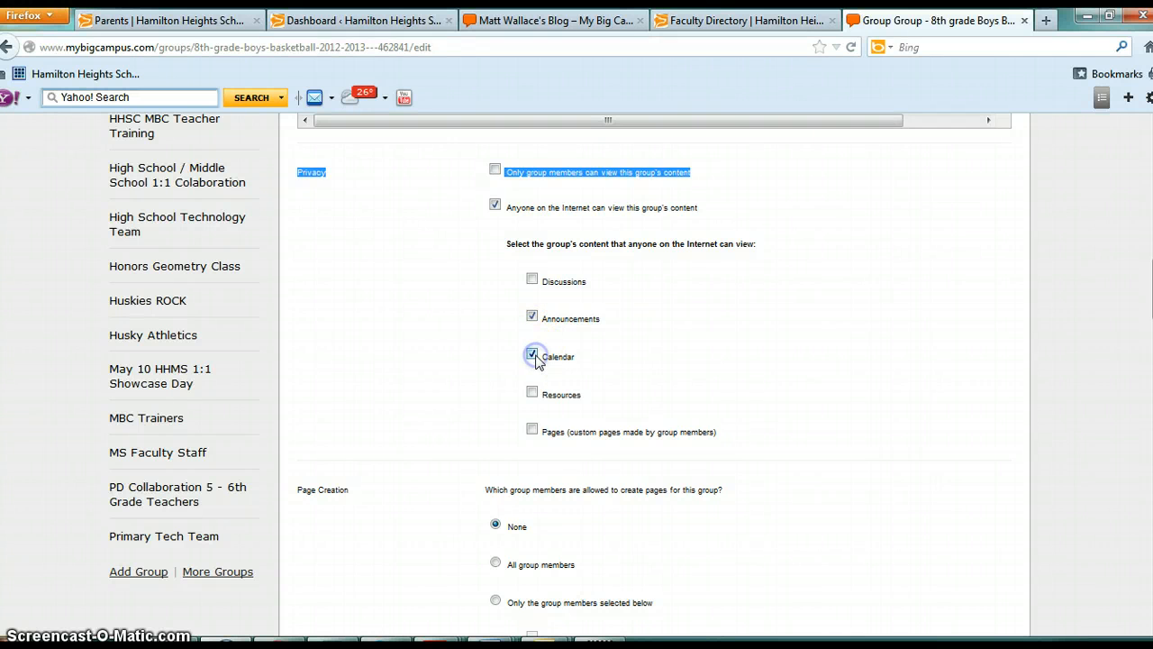
left_click(535, 397)
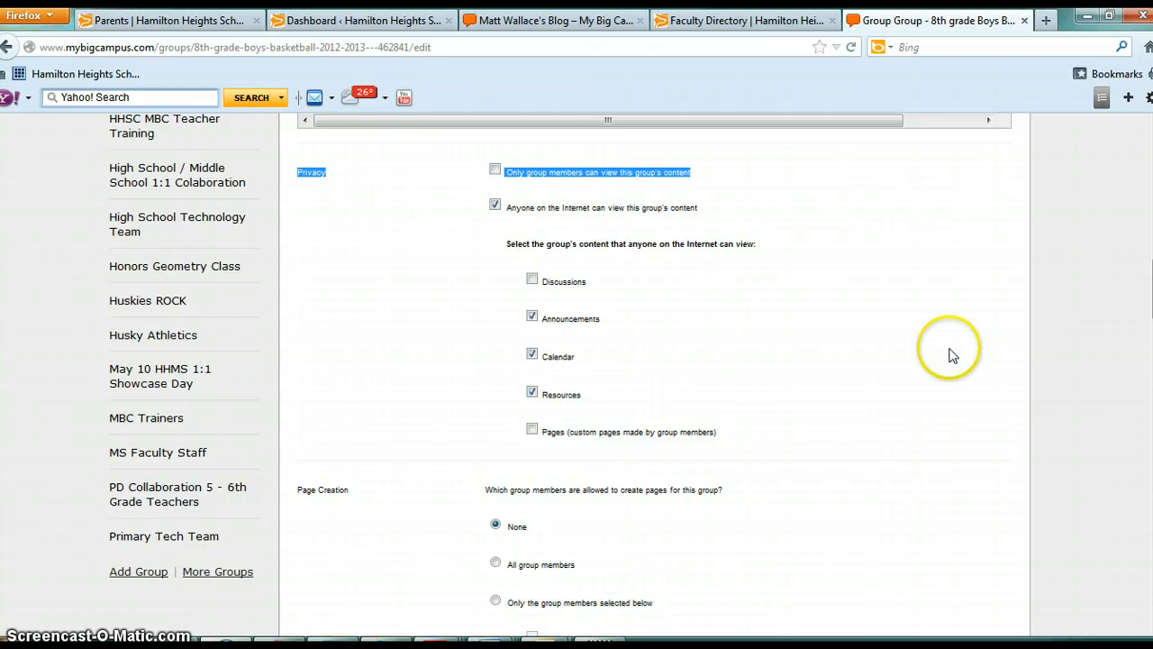
Step: Review the group's page creation, resource creation and enabled pages settings down to the group photo
left_click_drag(1152, 300, 1152, 318)
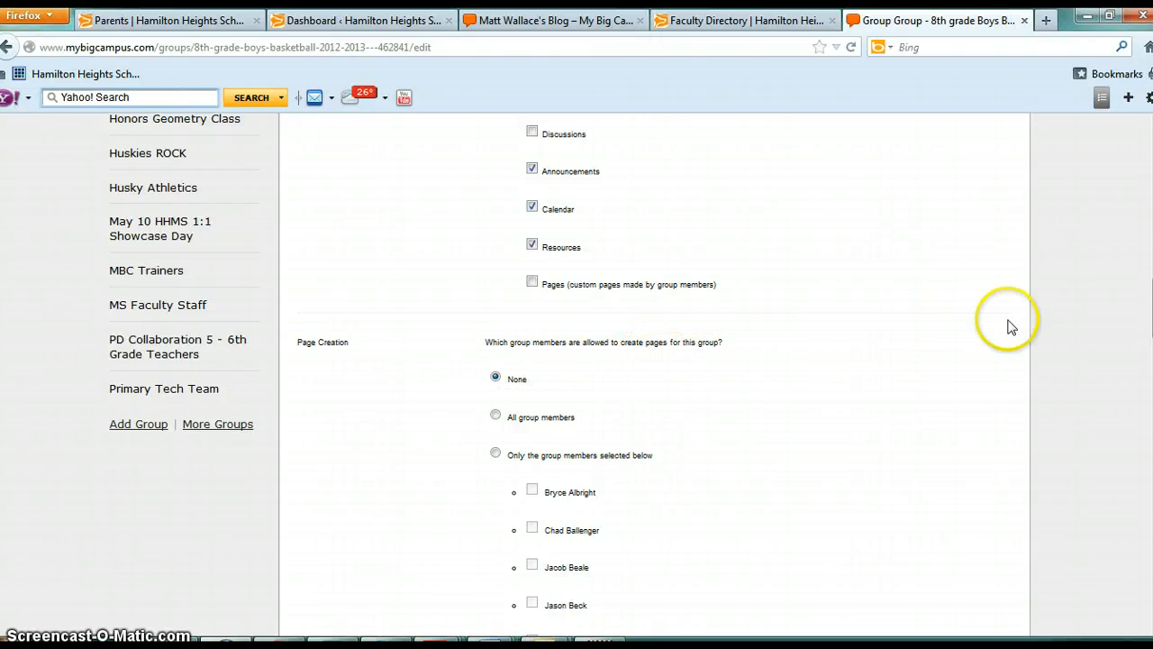
left_click_drag(1152, 320, 1152, 329)
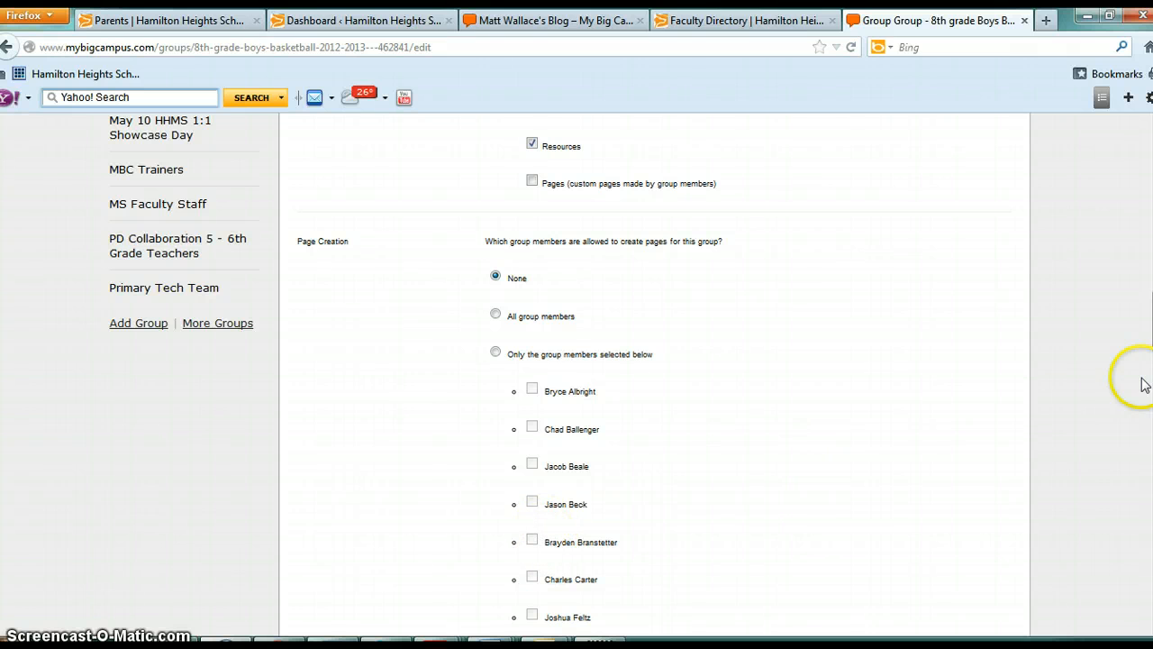
left_click_drag(1152, 331, 1152, 439)
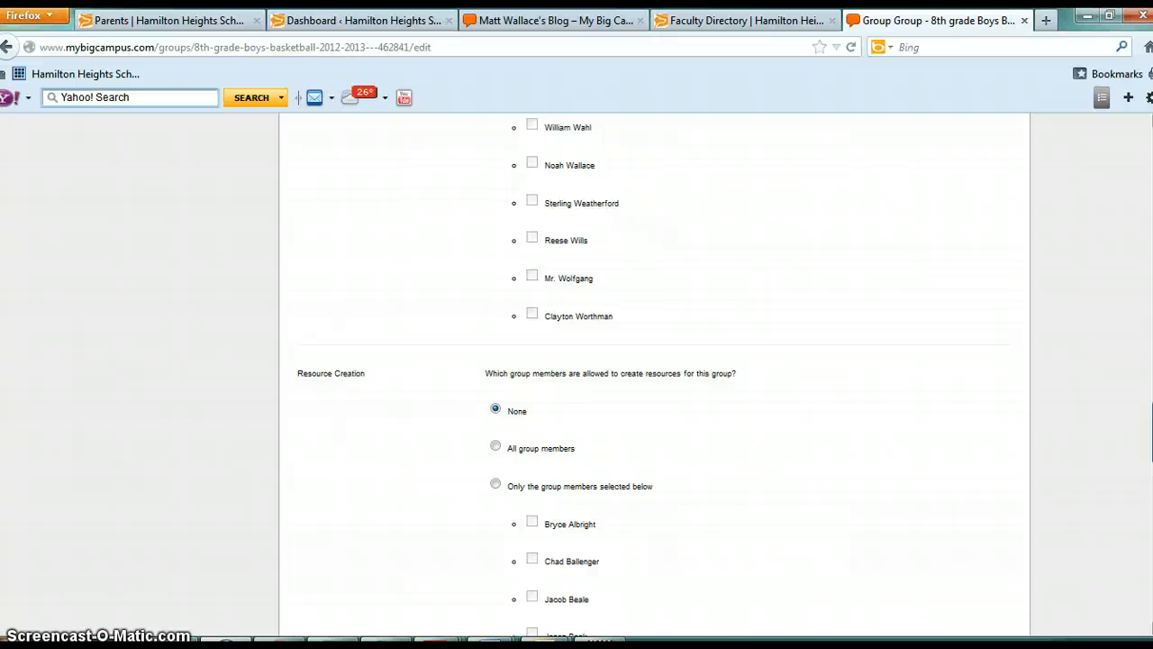
scroll(655, 374, "down", 3)
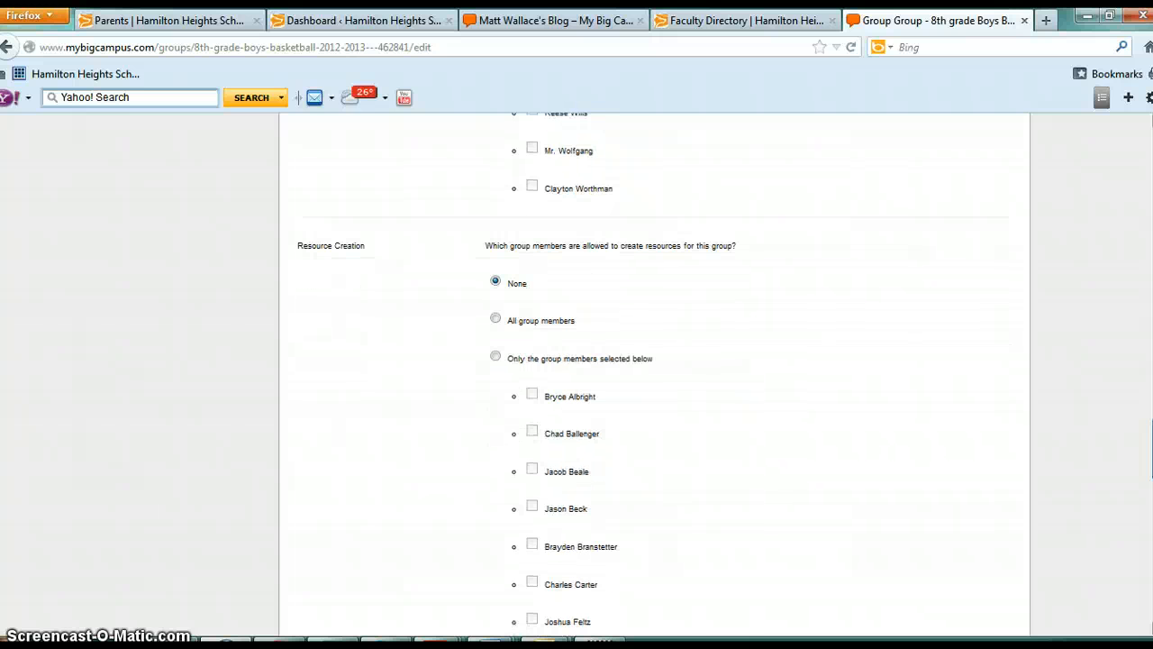
scroll(655, 374, "down", 9)
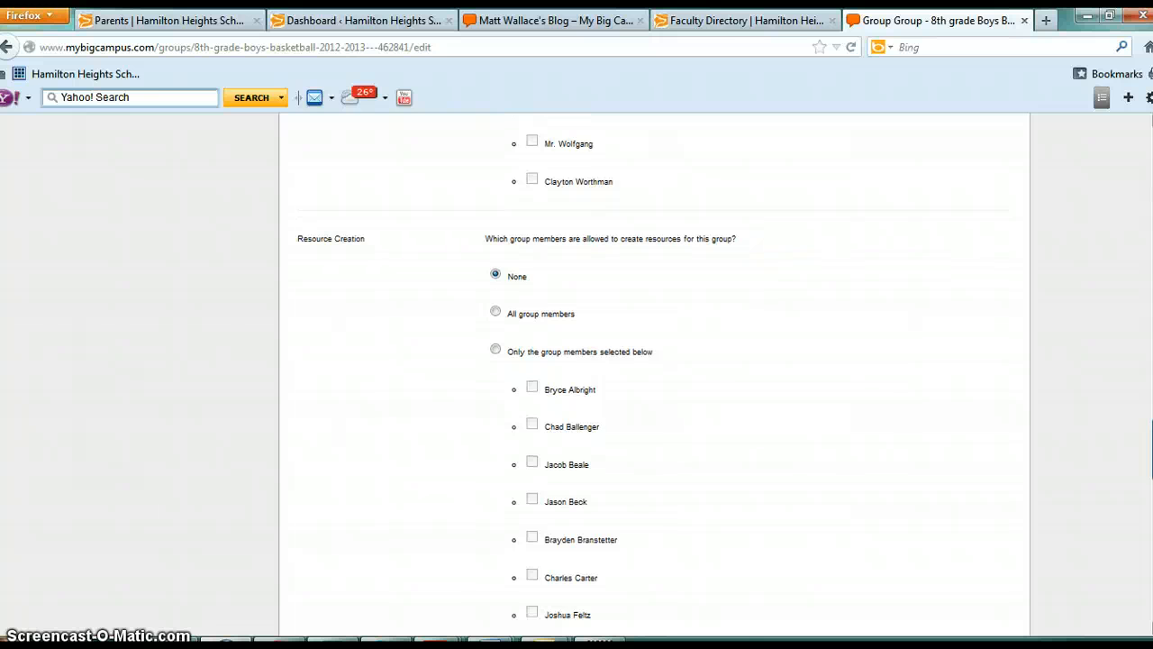
scroll(655, 374, "down", 10)
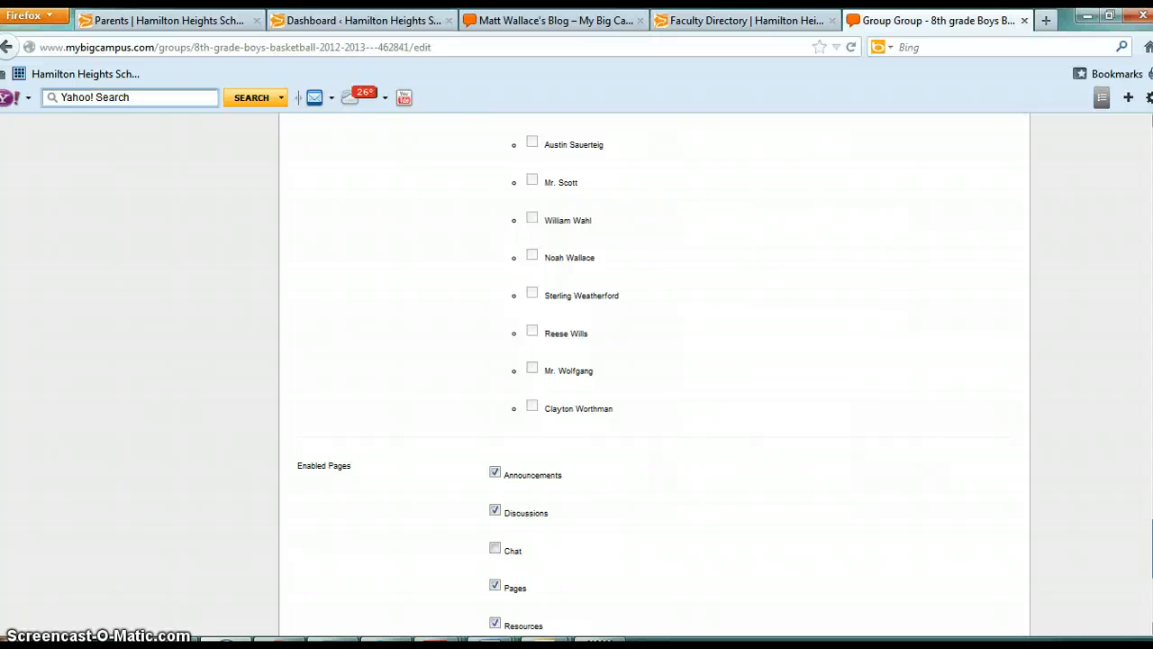
scroll(655, 374, "down", 5)
left_click(532, 290)
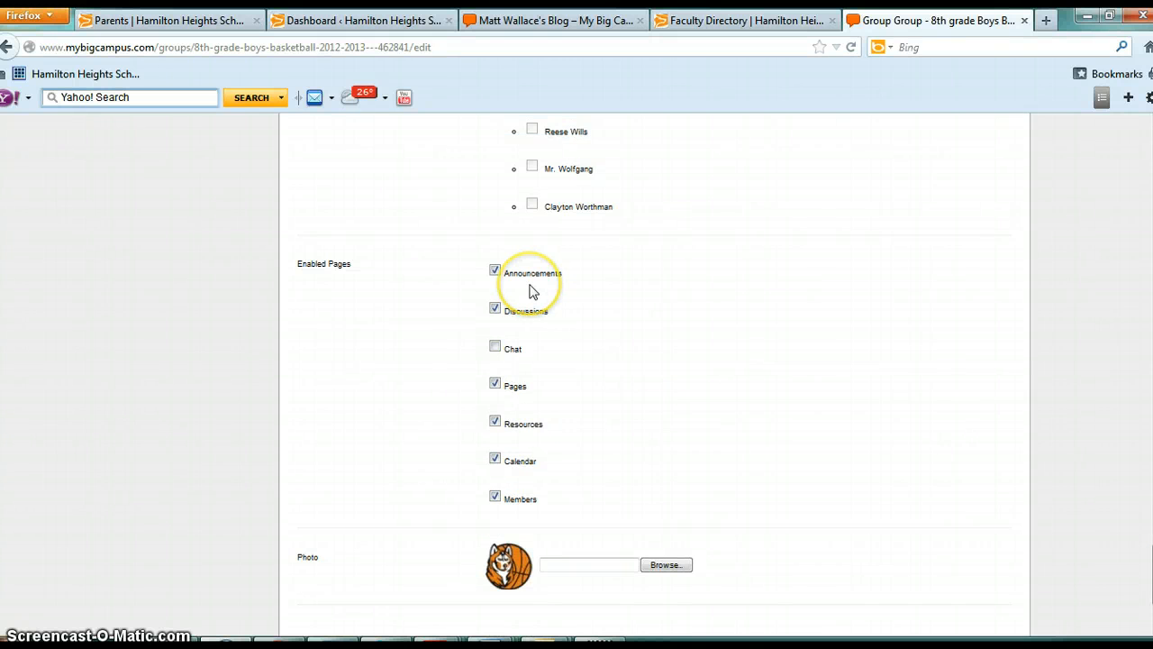
Step: Turn the group's Members page off and back on, and save the group settings
left_click(494, 496)
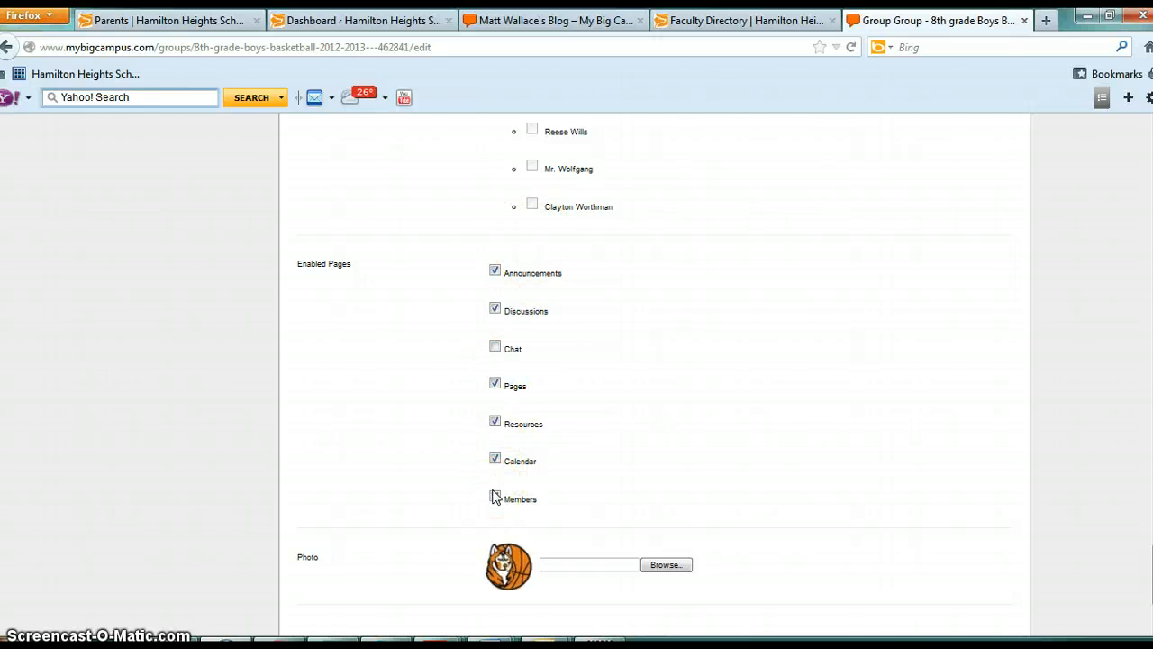
left_click(494, 497)
left_click_drag(1152, 576, 1140, 278)
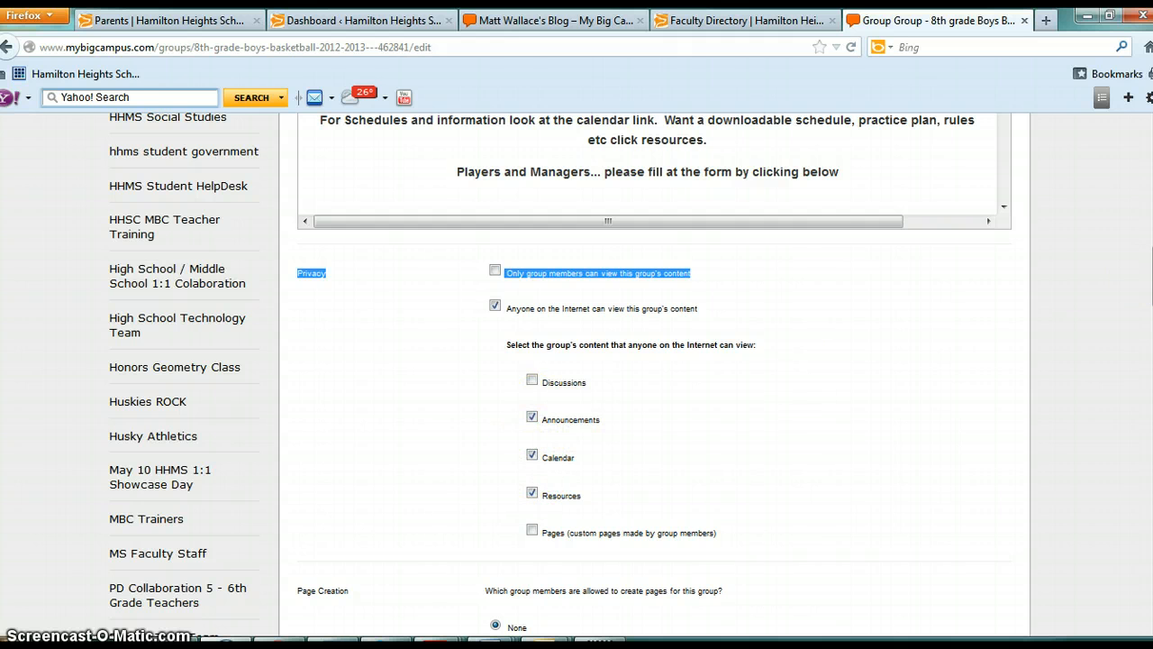
left_click_drag(1152, 281, 1152, 590)
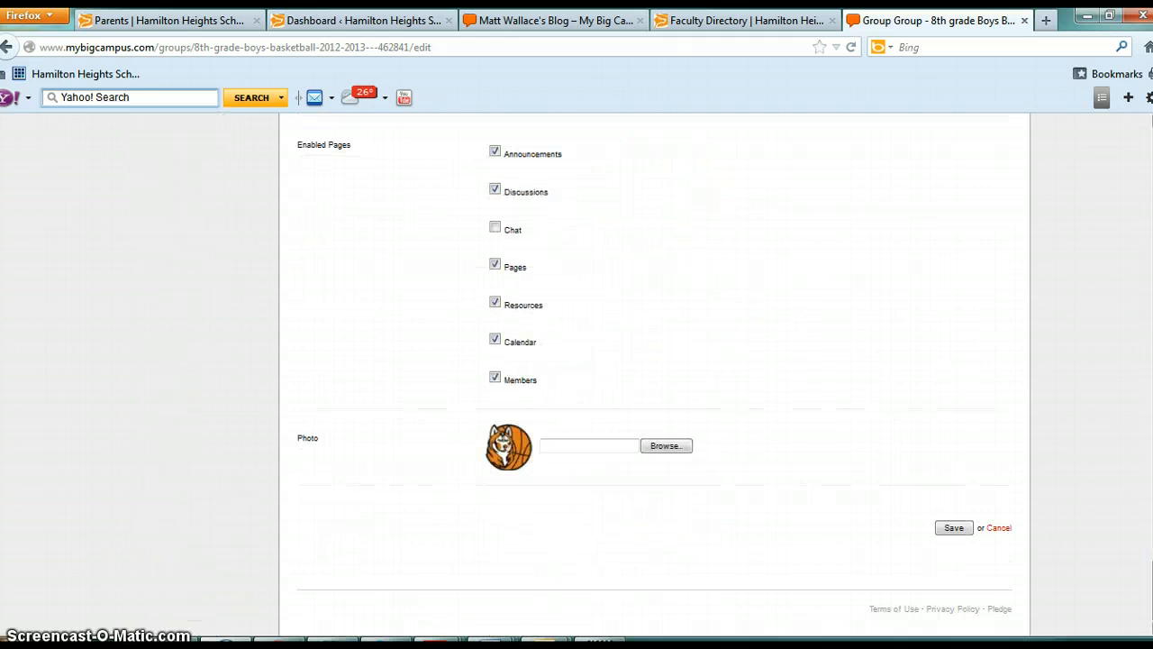
left_click(939, 528)
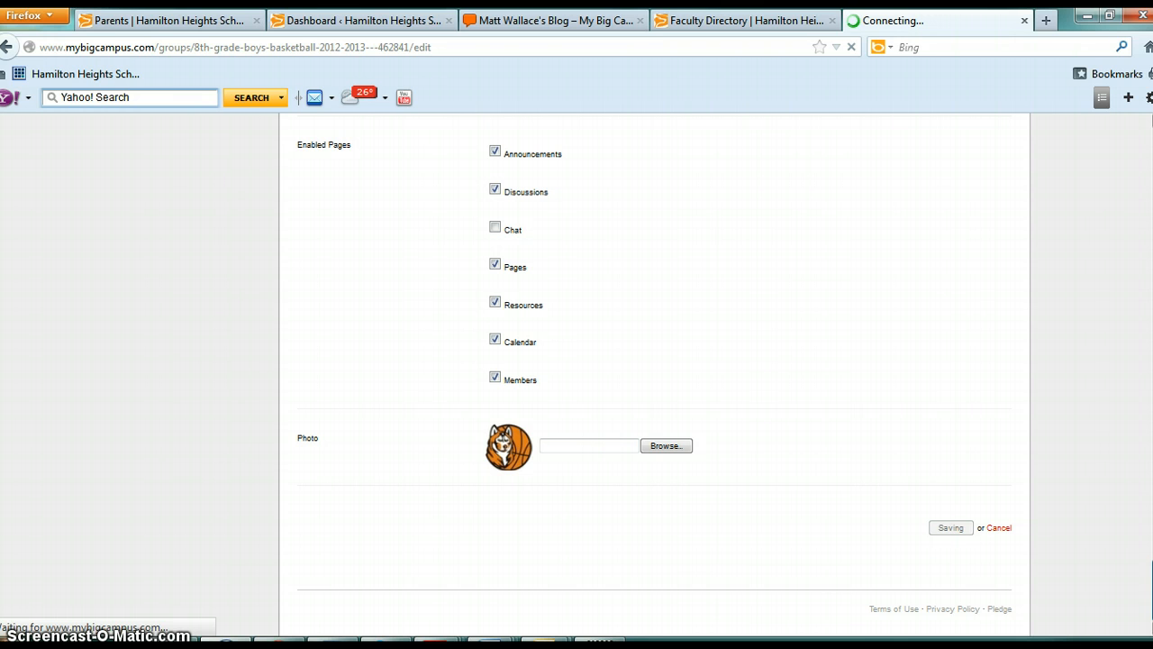
scroll(941, 531, "up", 4)
scroll(655, 373, "down", 4)
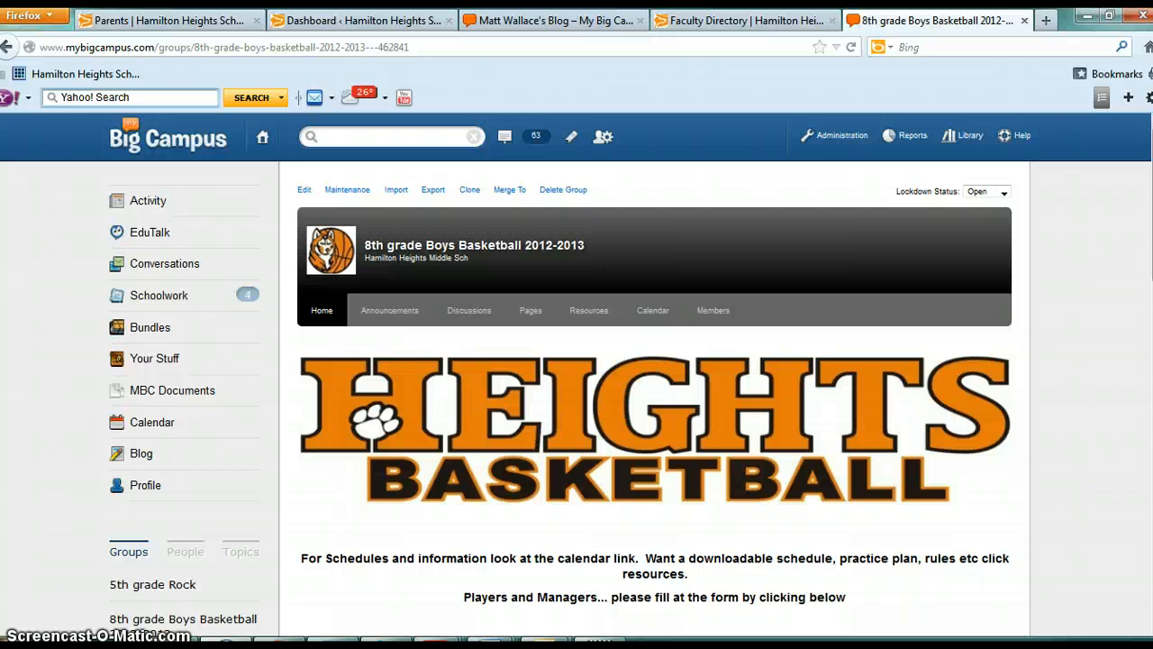
Step: Reopen the 8th grade Boys Basketball group's home page and copy its web address
left_click(183, 619)
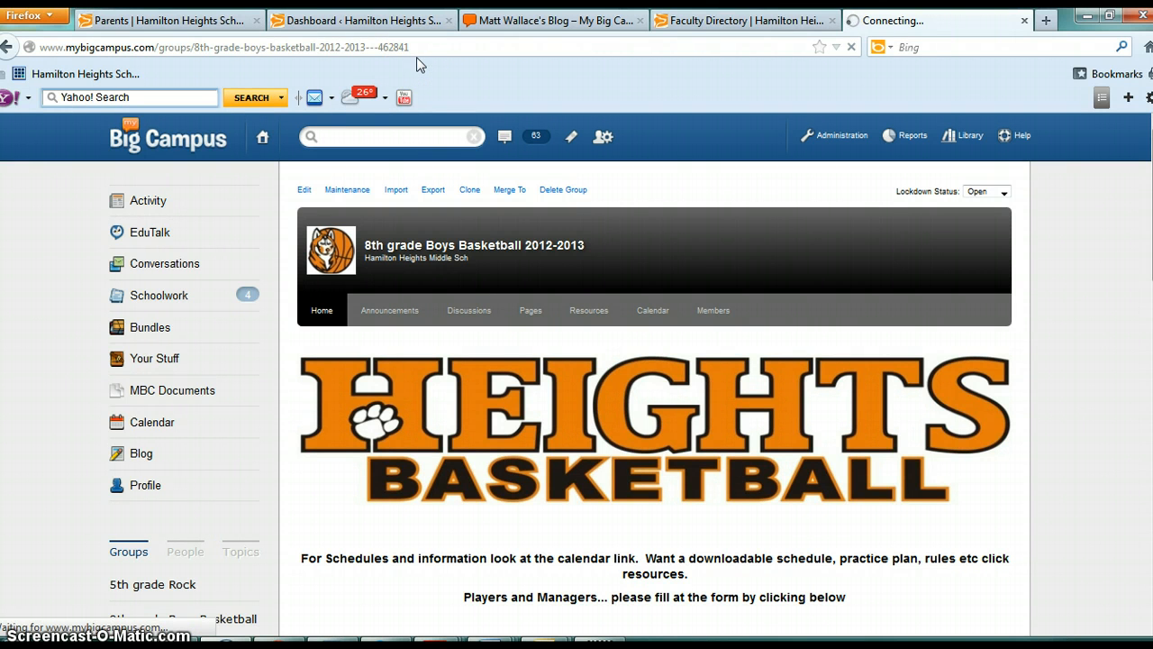
left_click_drag(410, 48, 41, 78)
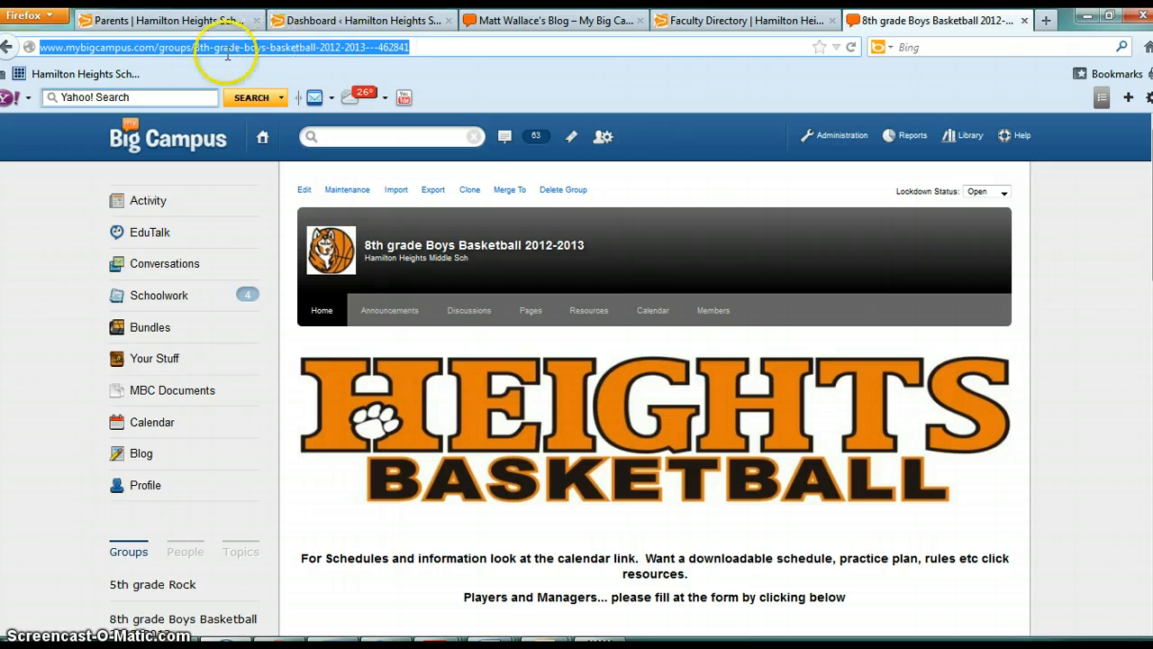
right_click(295, 54)
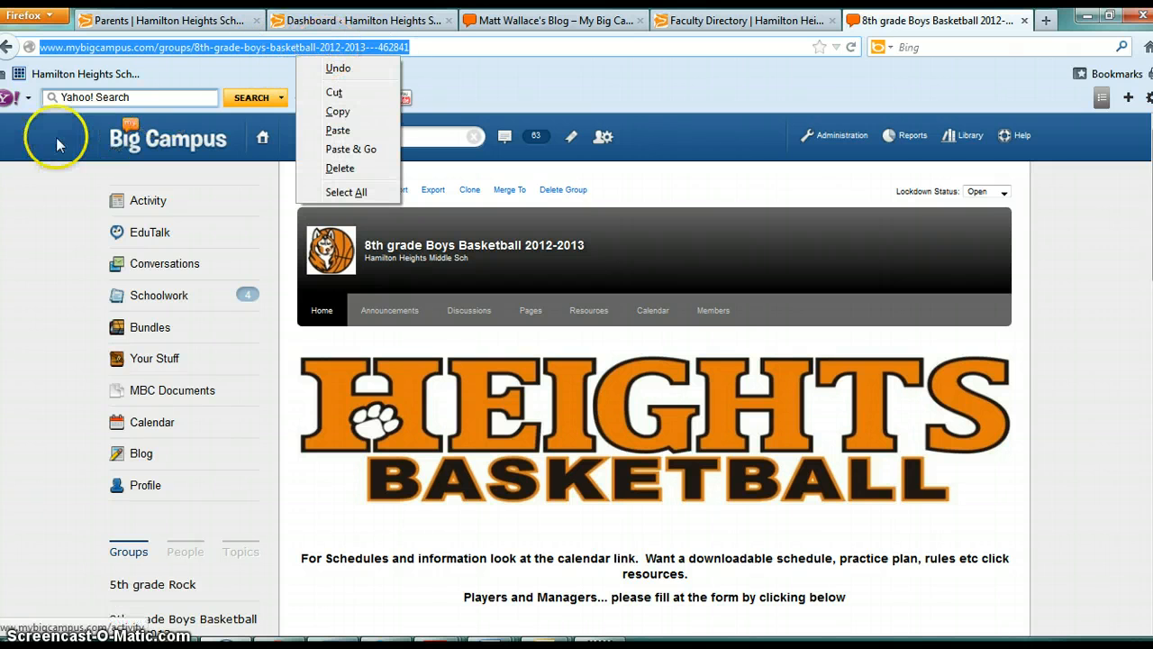
left_click(43, 171)
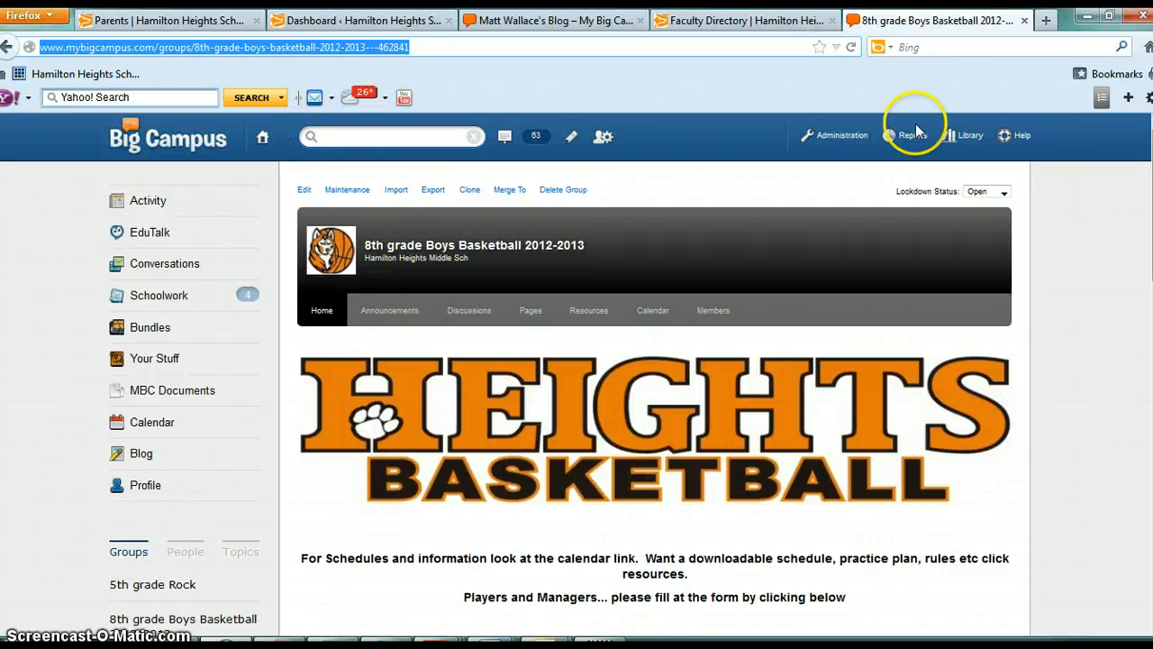
right_click(340, 42)
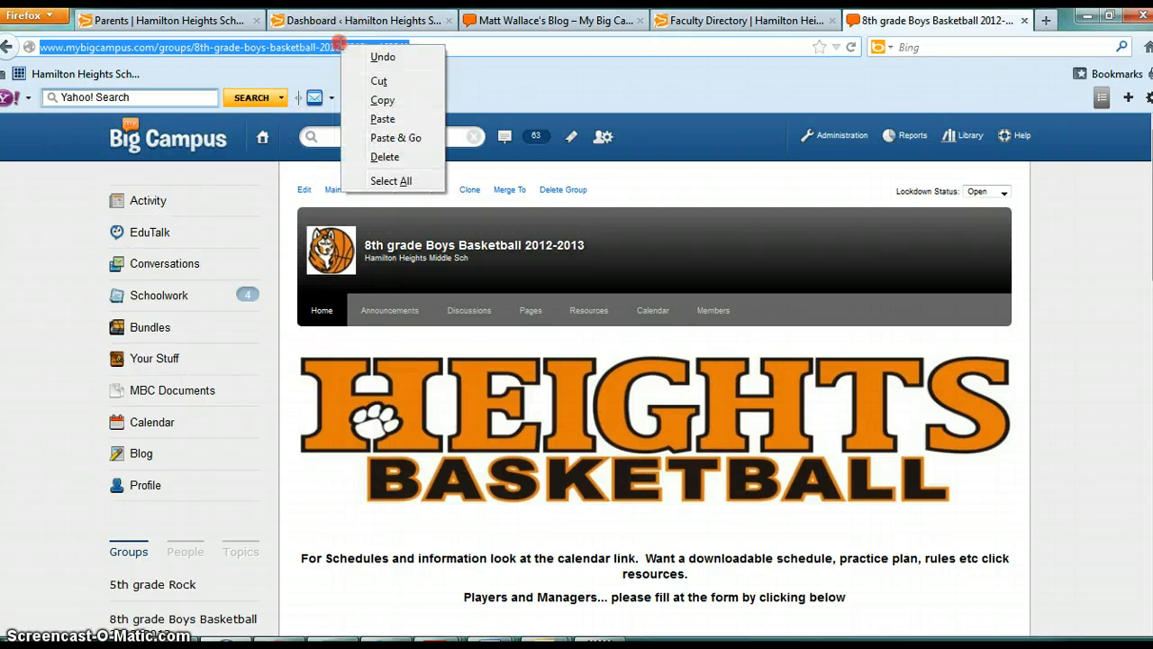
left_click(350, 97)
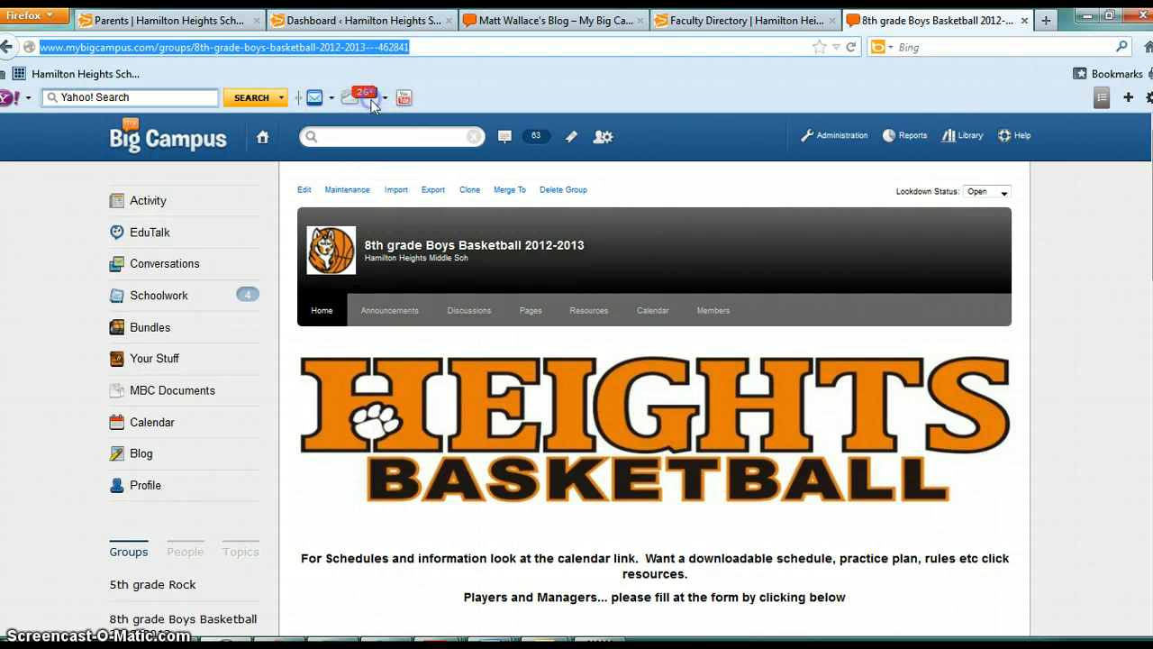
Step: Log out of My Big Campus and load the basketball group's page from the copied address
left_click(602, 136)
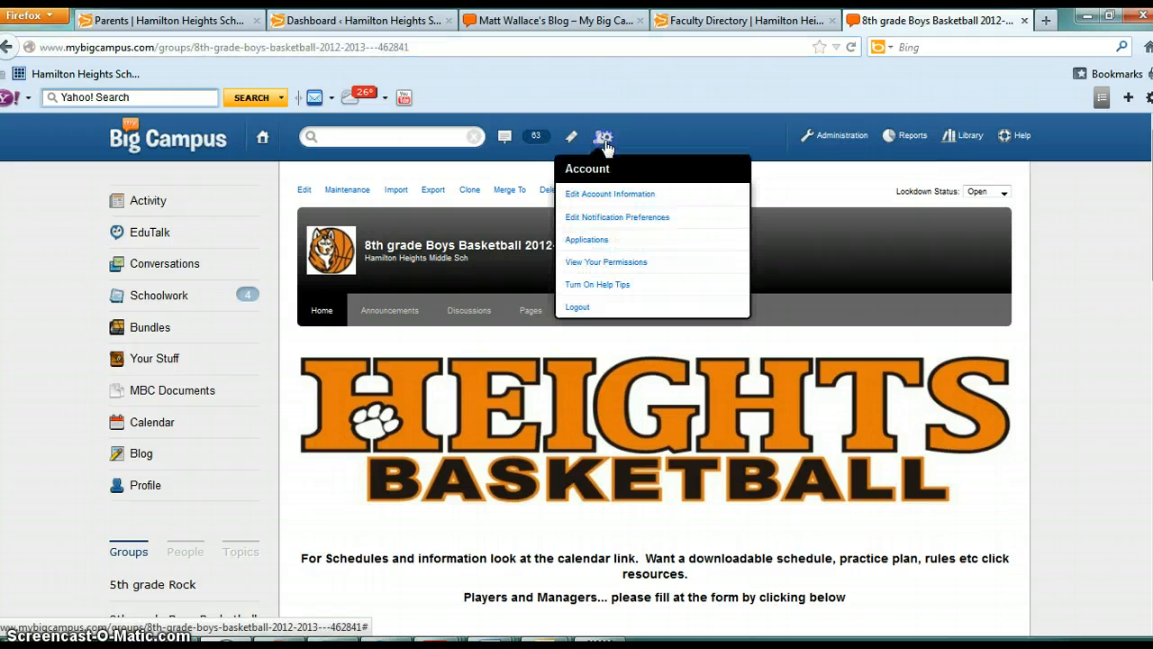
left_click(574, 308)
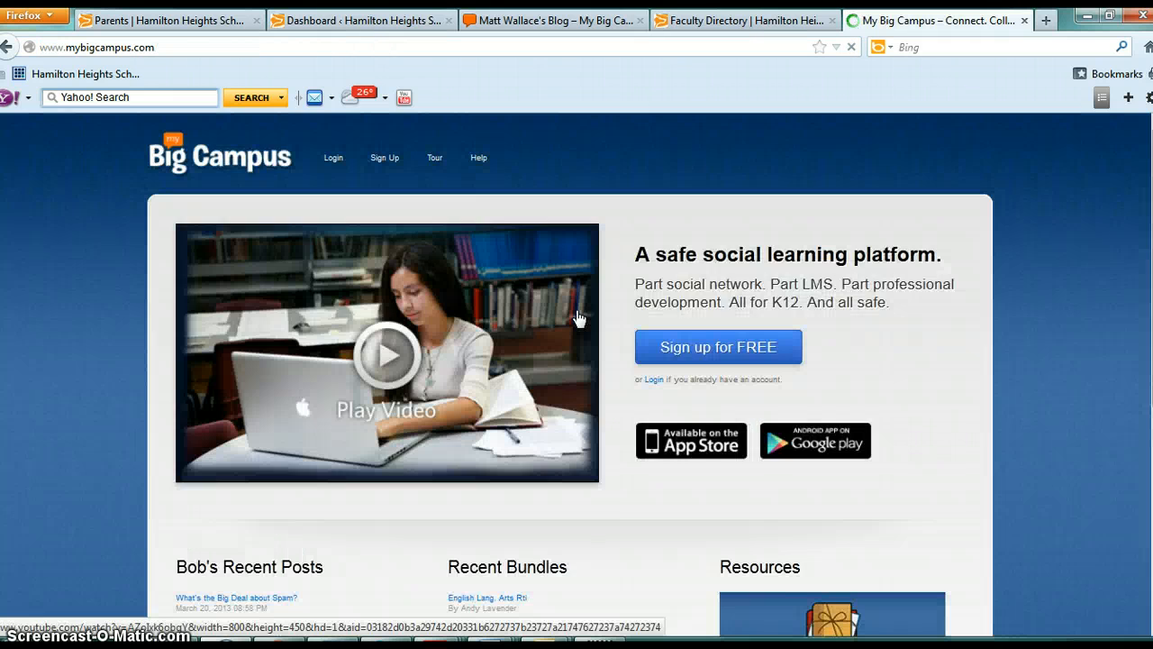
left_click(382, 51)
right_click(382, 50)
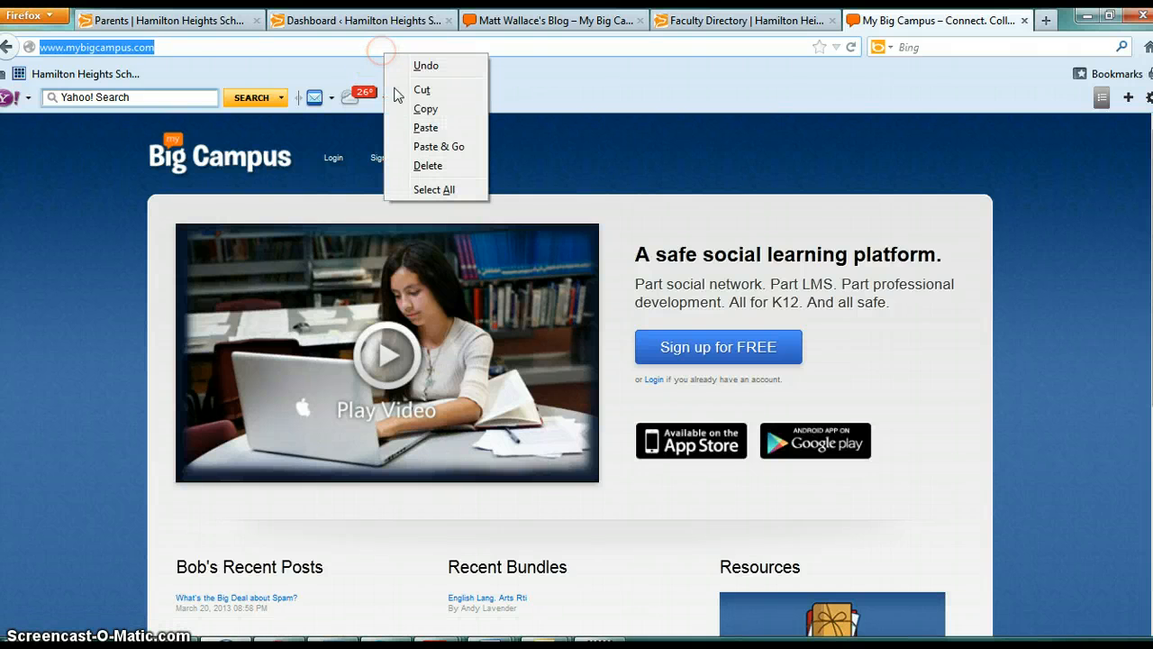
left_click(420, 147)
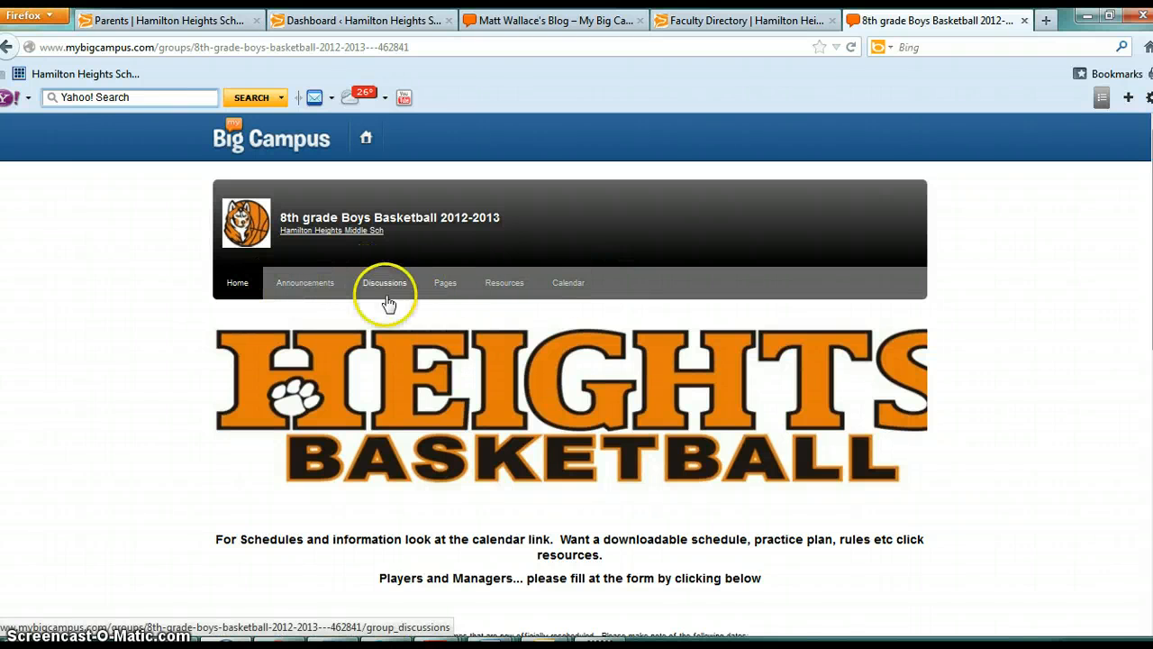
Step: Look over the group's public home page, check whether Discussions opens while logged out, and return to the home page
scroll(1143, 234, "down", 4)
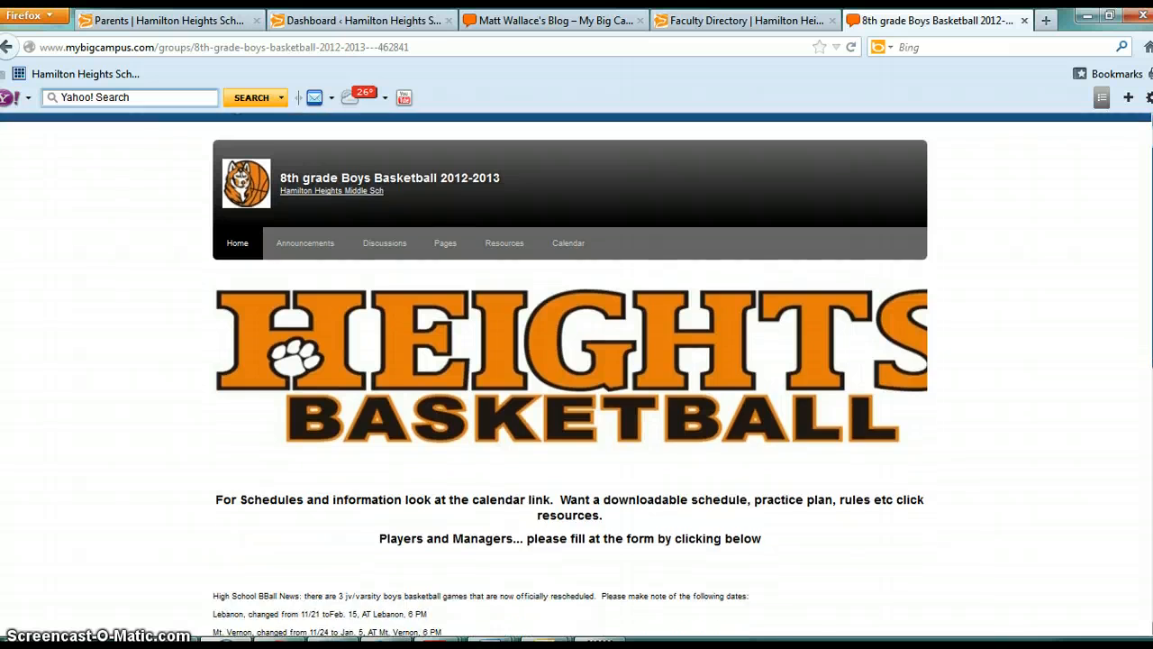
scroll(576, 378, "down", 7)
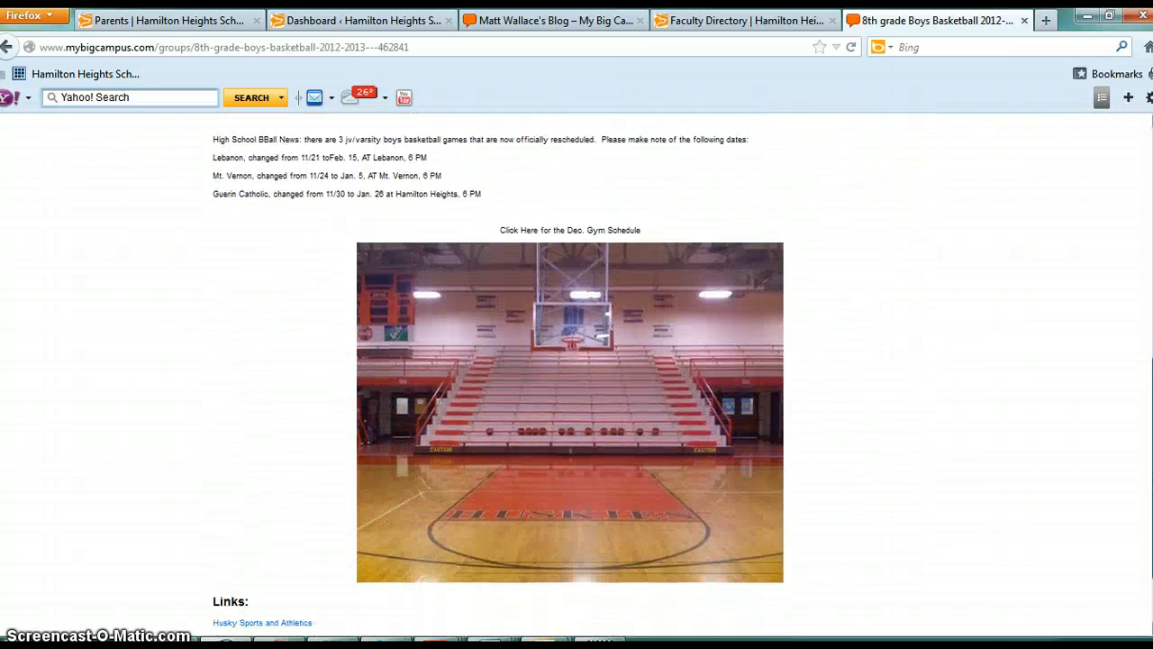
scroll(1144, 360, "up", 11)
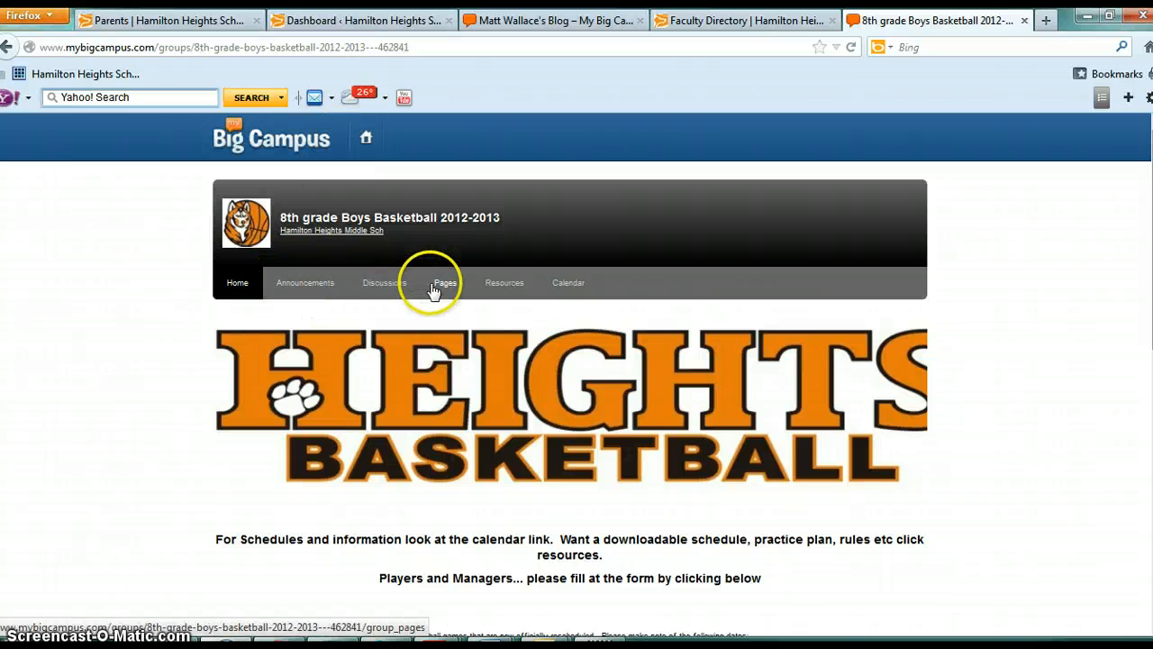
left_click(402, 289)
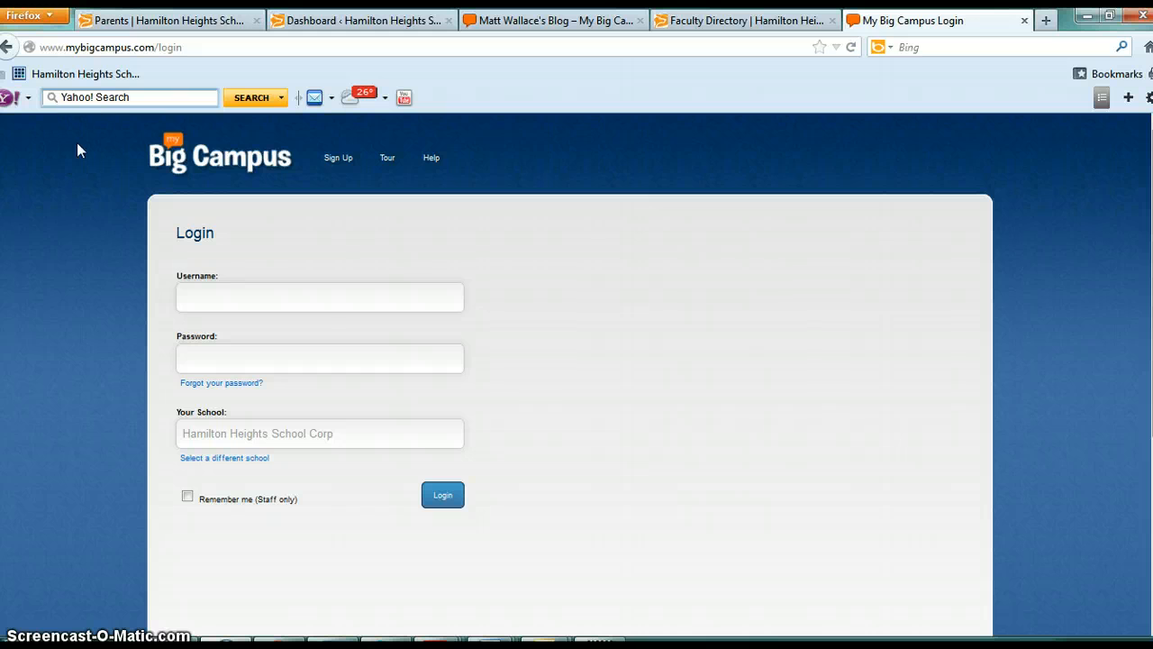
left_click(7, 47)
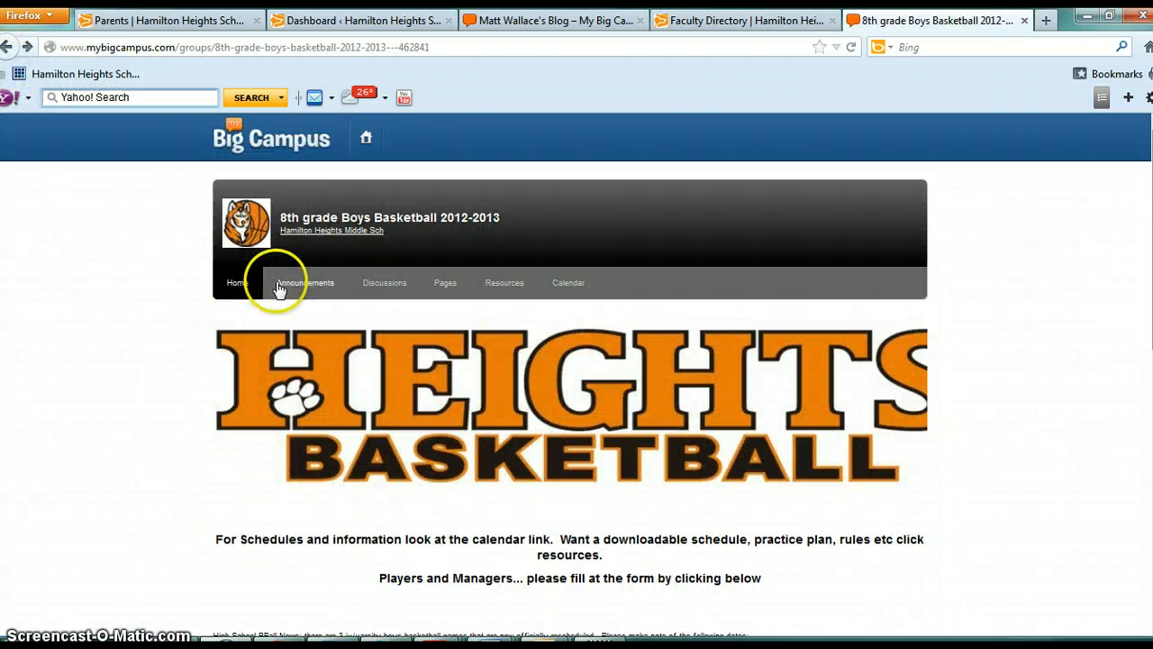
Step: View the group's public announcements and the Calendars and Schedules folder in its resources, and return to the group's home page
left_click(290, 285)
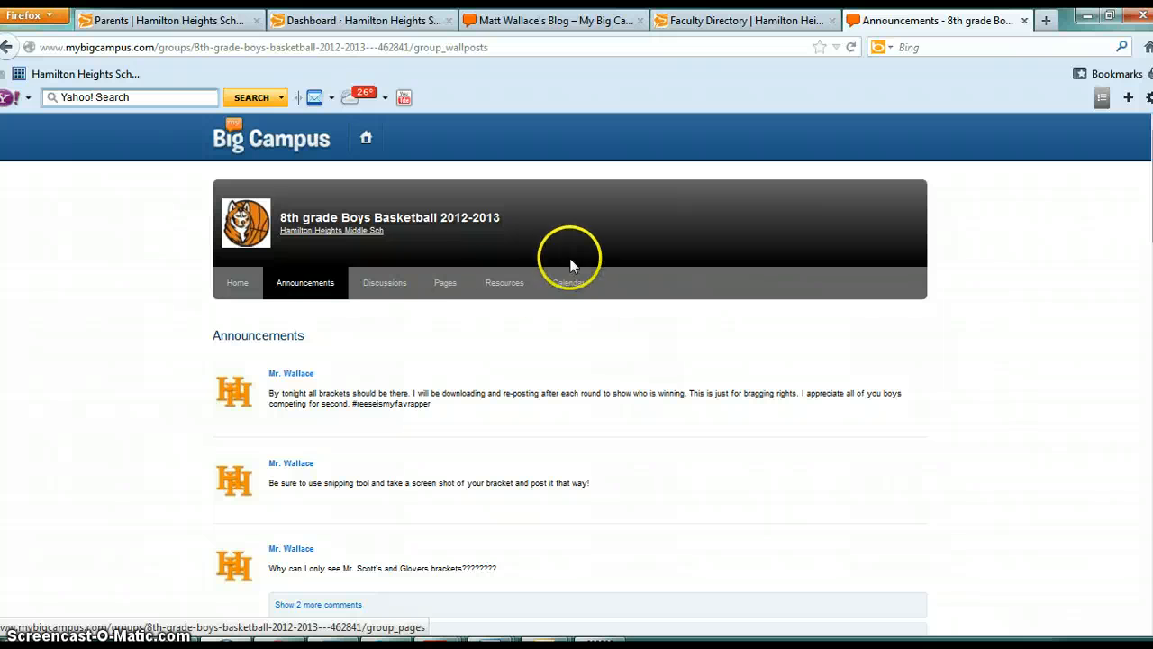
left_click(502, 283)
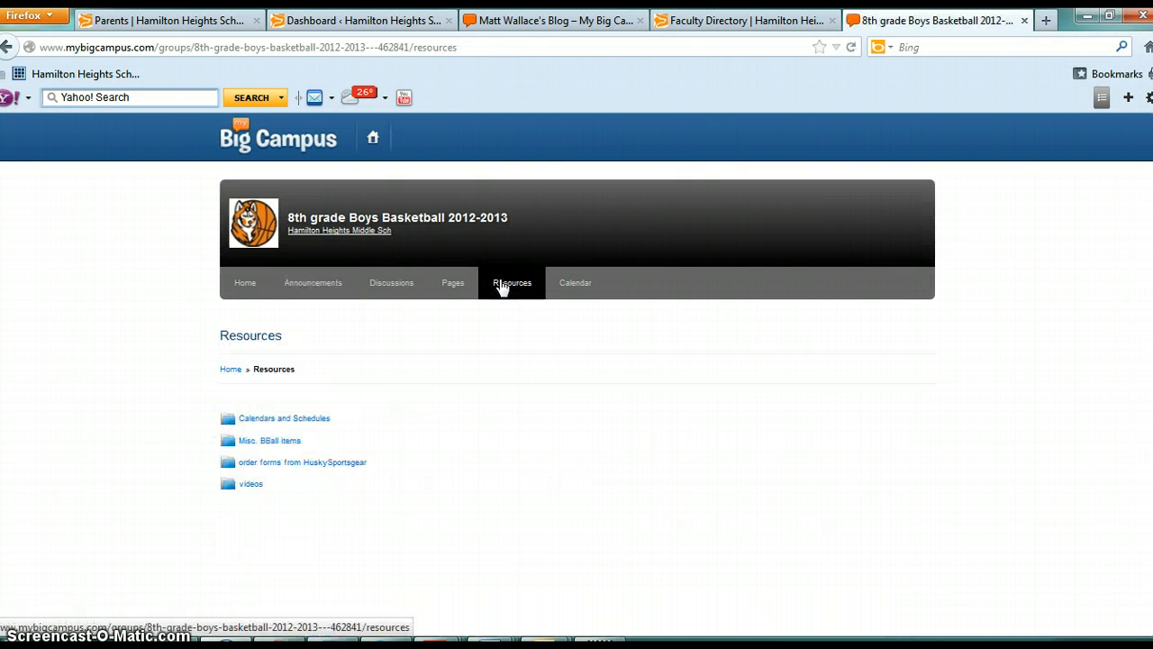
left_click(264, 420)
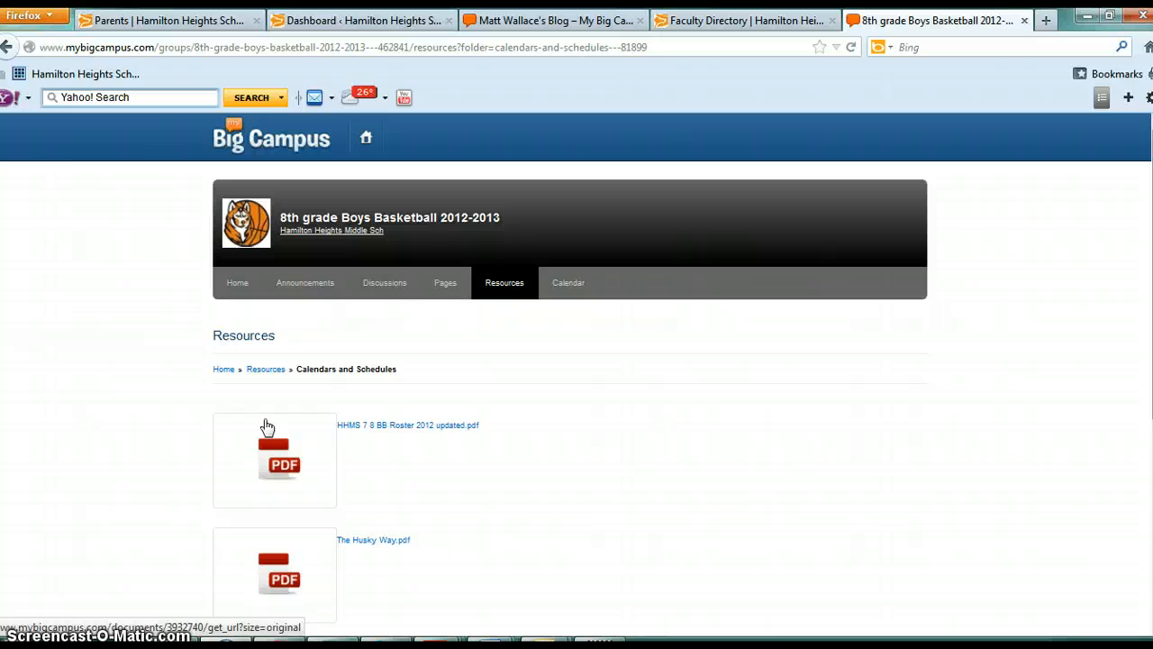
mouse_move(1152, 180)
left_mouse_down()
mouse_move(1152, 246)
mouse_move(1152, 179)
left_mouse_up()
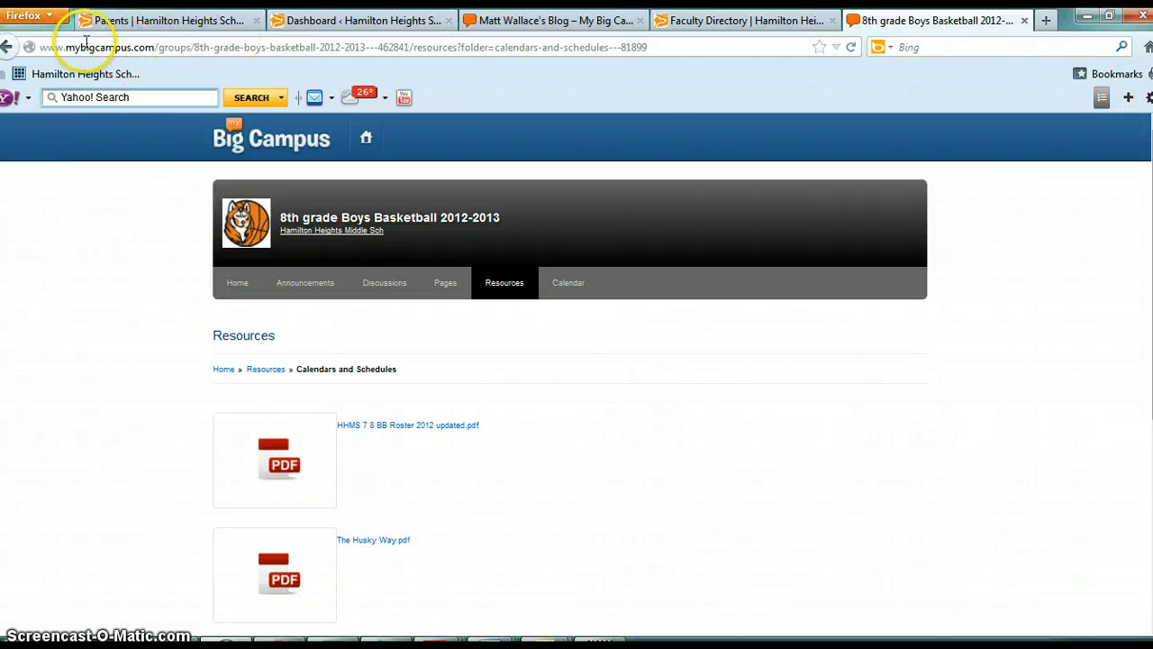
left_click(8, 50)
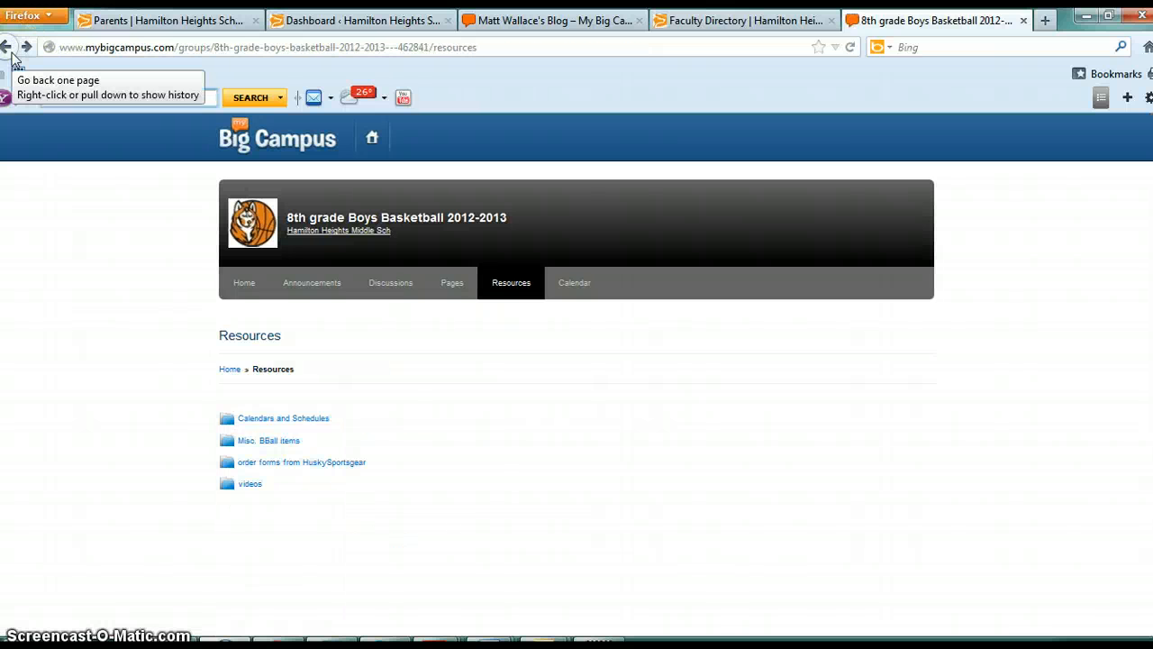
left_click(10, 52)
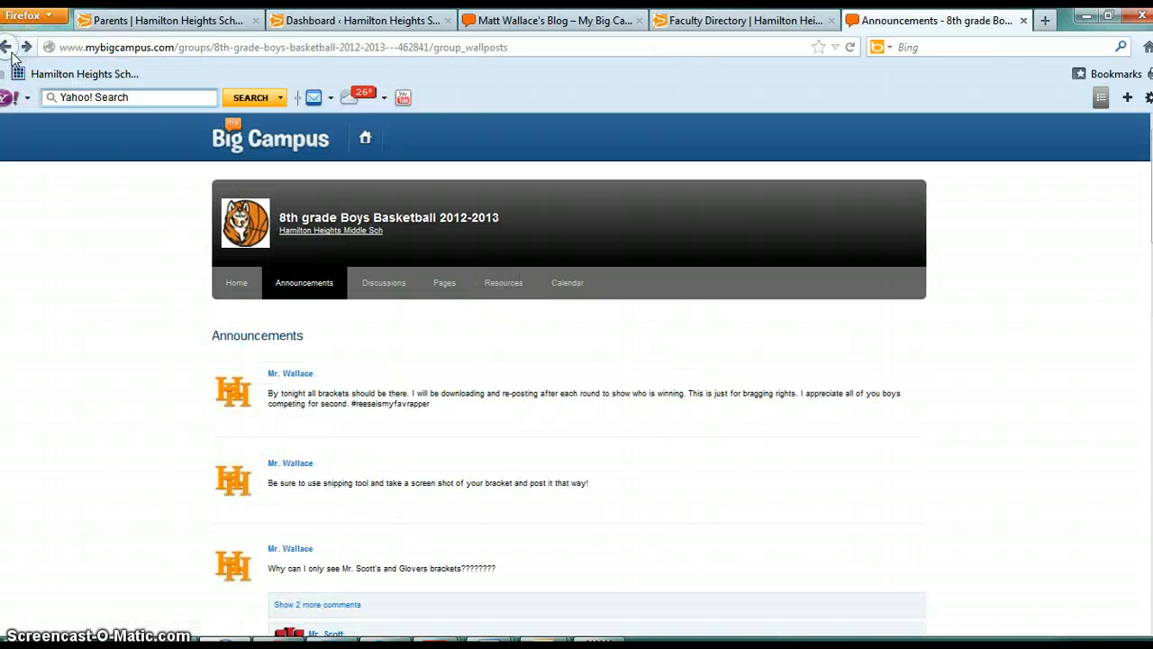
left_click(11, 52)
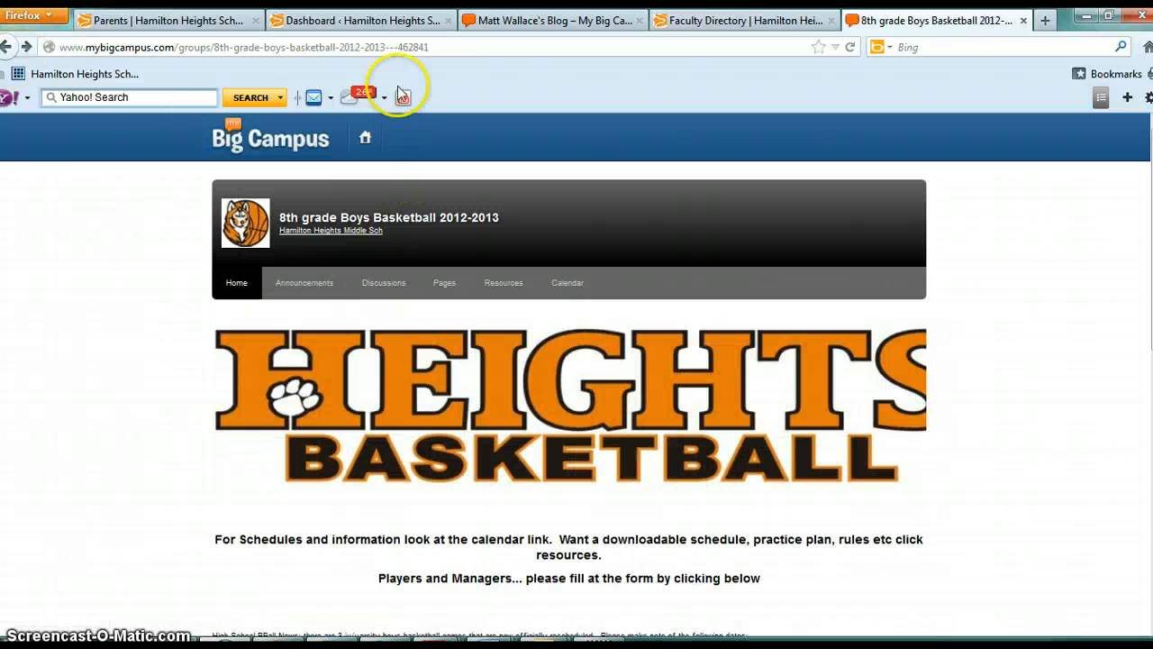
Step: Copy the web address of the basketball group's public home page
left_click(426, 47)
right_click(426, 48)
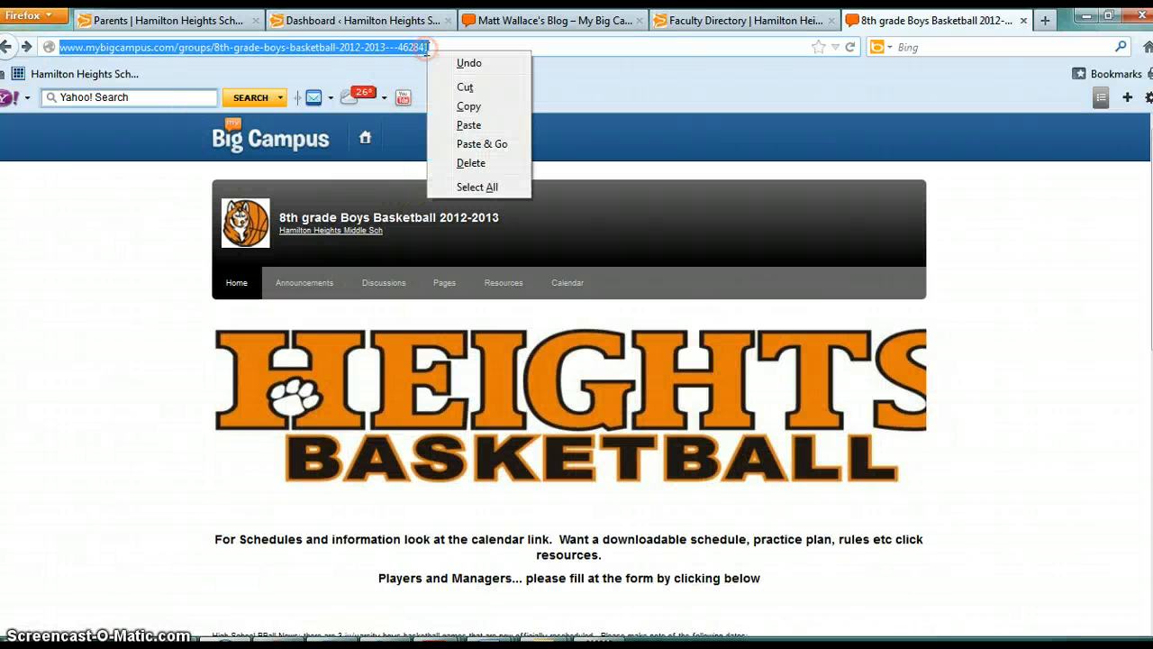
left_click(459, 105)
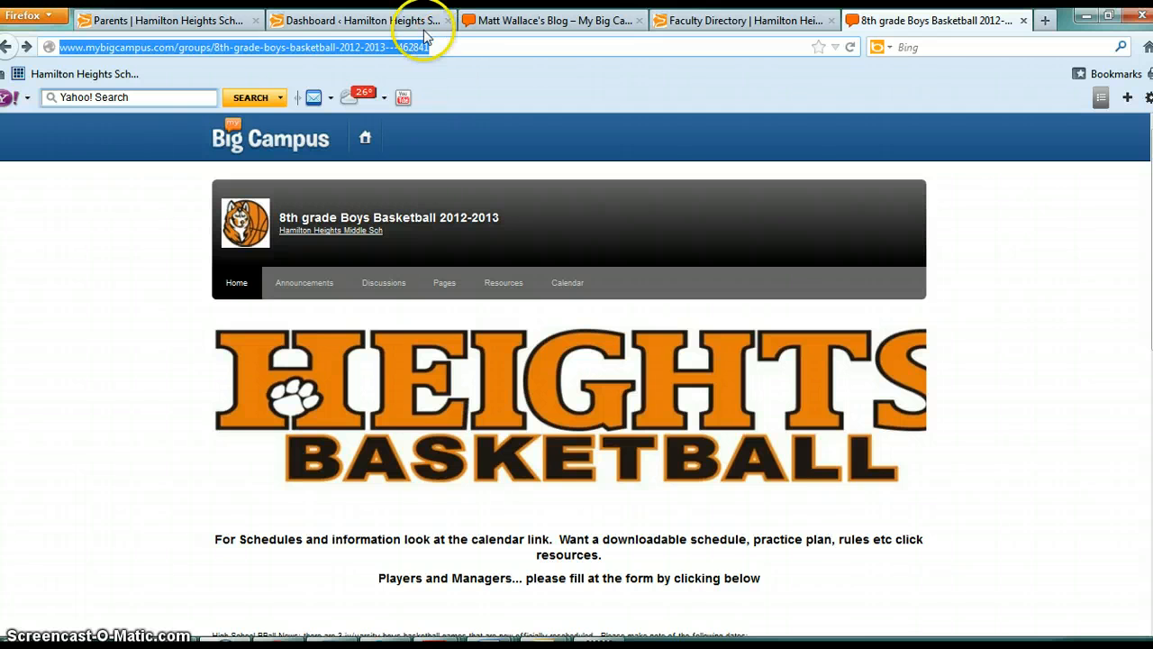
Step: Look through the High School Faculty Directory with its Website column, and switch to the teacher's My Big Campus blog
left_click(764, 20)
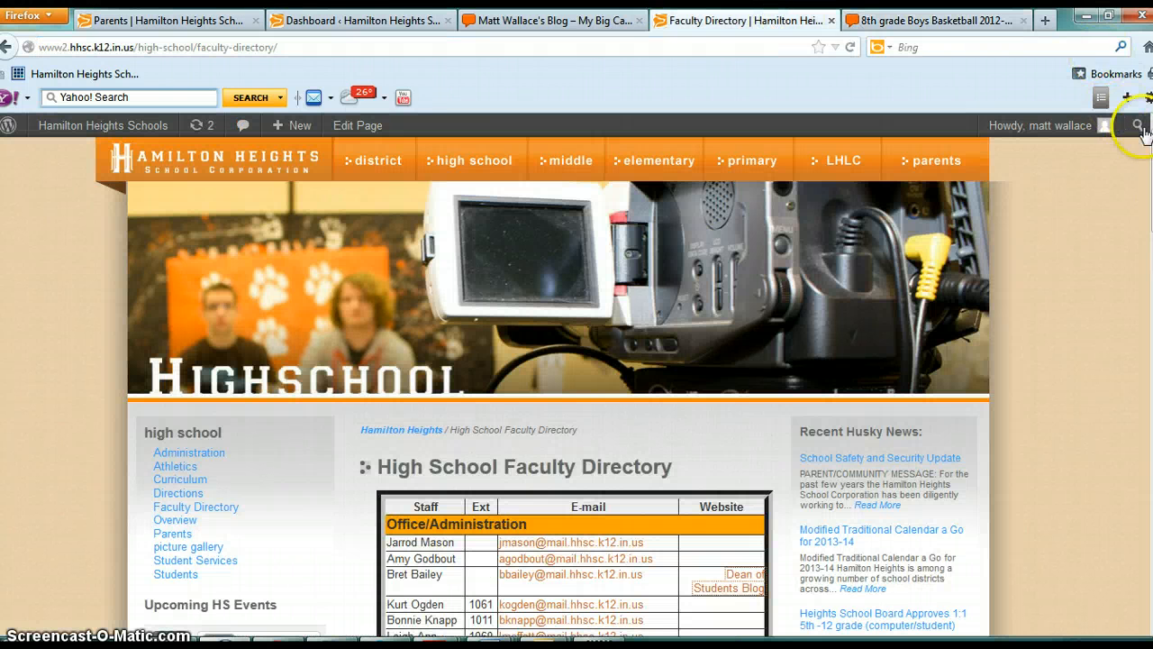
scroll(553, 387, "down", 5)
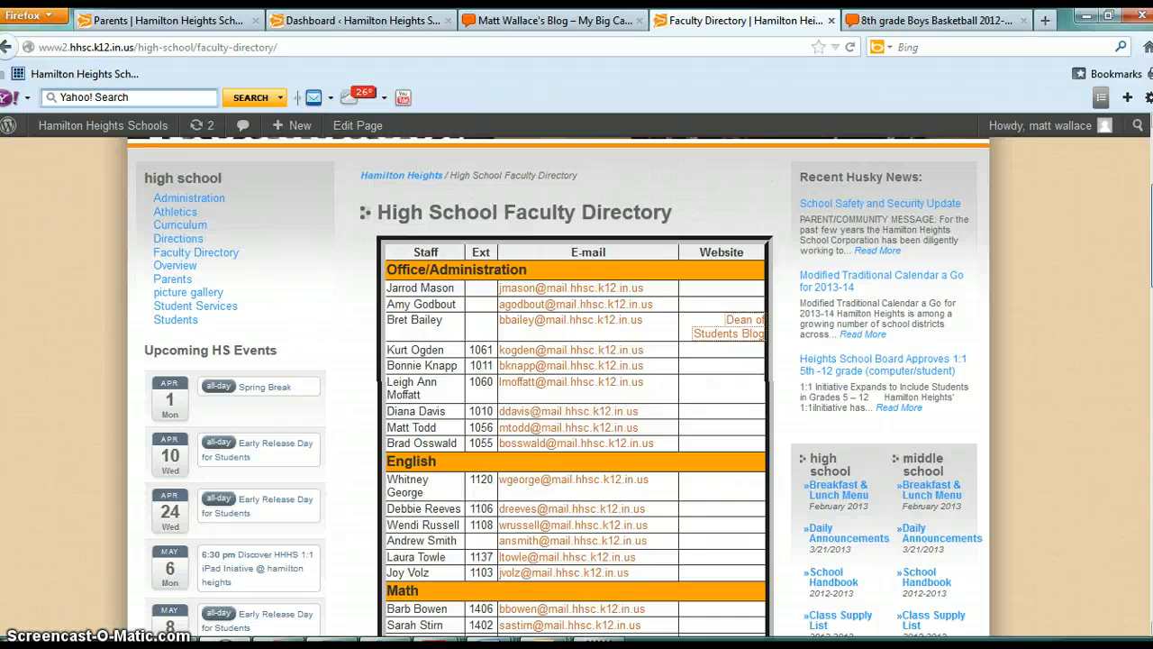
left_click_drag(1152, 257, 1152, 198)
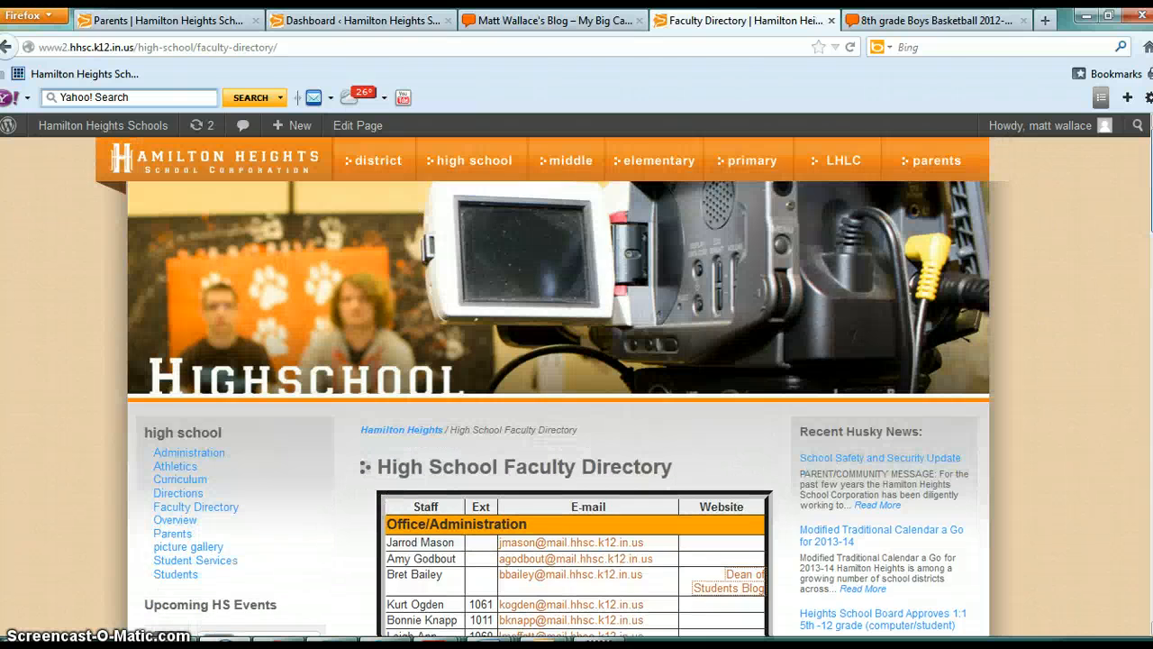
left_click(518, 27)
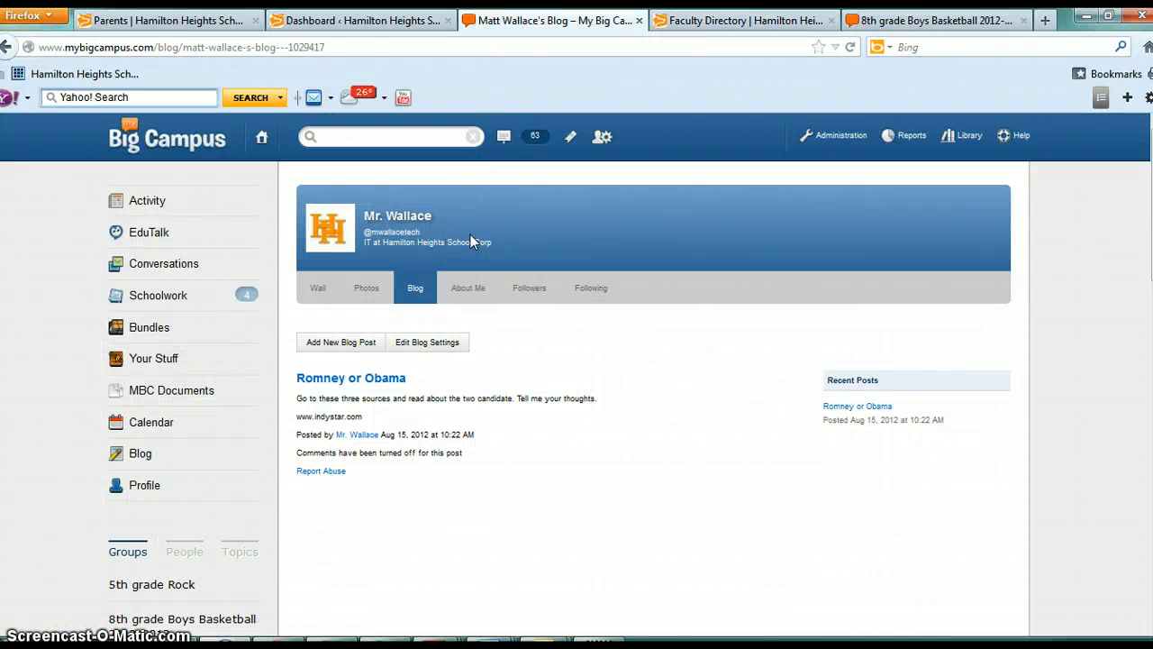